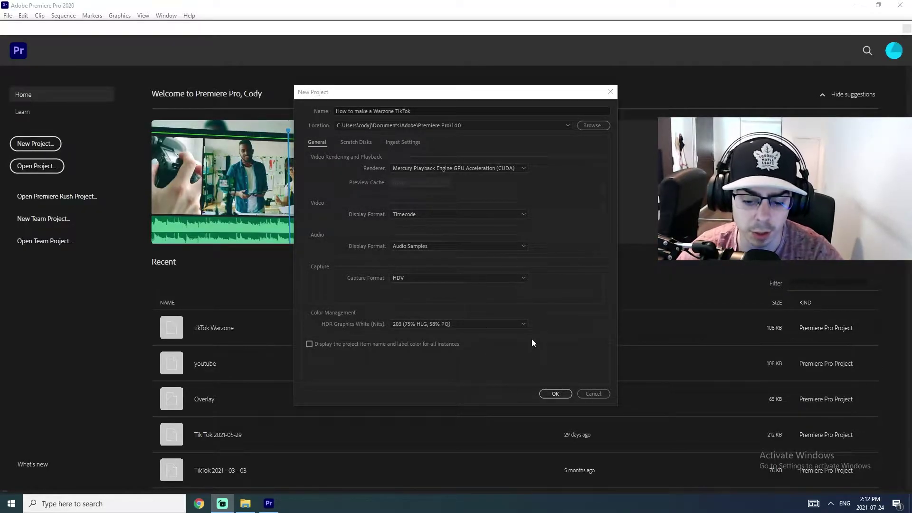
Step: Confirm creation of the new project 'How to make a Warzone TikTok'
{"action": "left_click", "coordinate": [550, 392]}
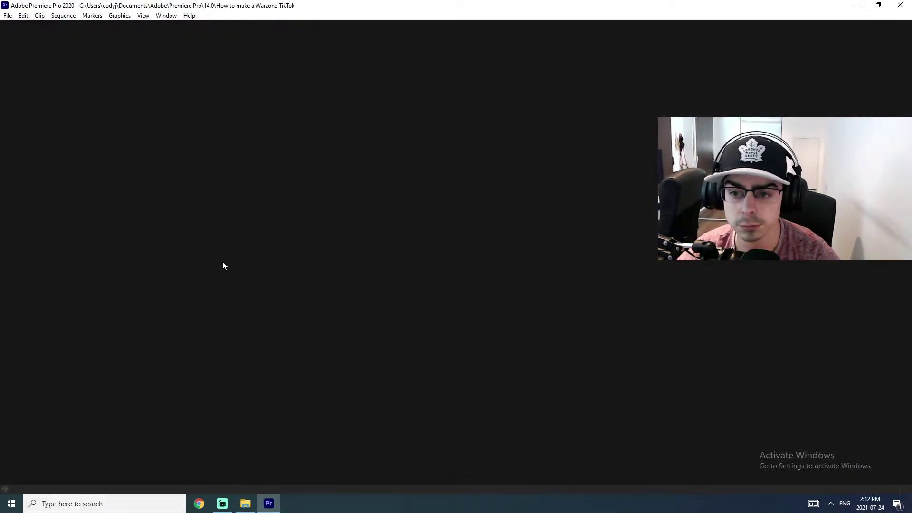
{"action": "left_click", "coordinate": [8, 17]}
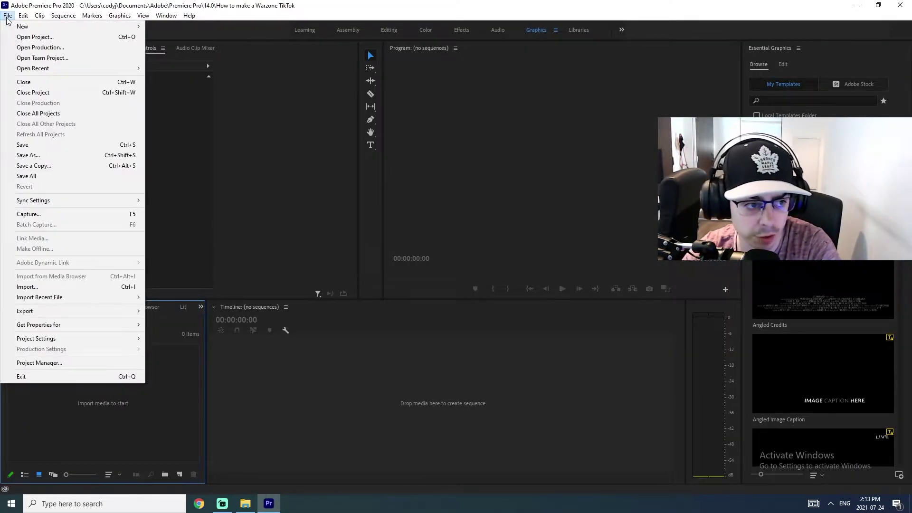
Step: Start a new sequence from the File menu and show its Settings tab
{"action": "mouse_move", "coordinate": [9, 28]}
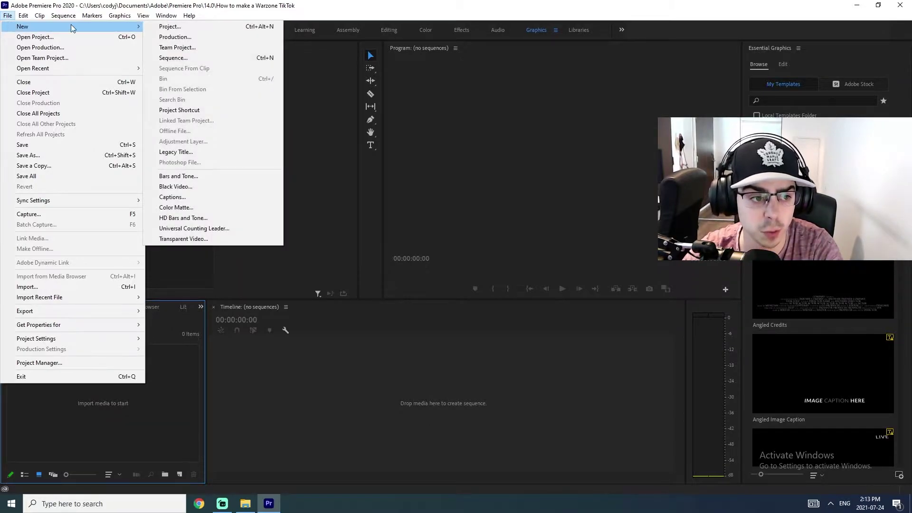
{"action": "left_click", "coordinate": [182, 59]}
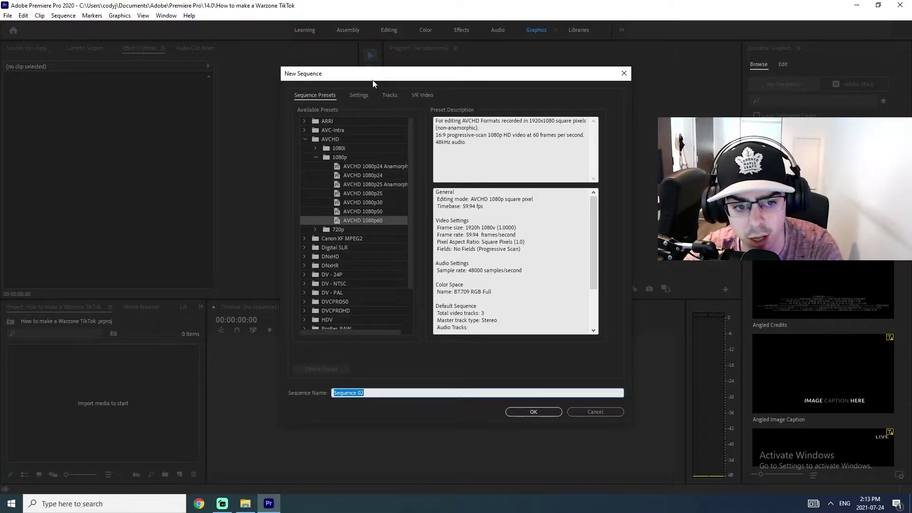
{"action": "left_click_drag", "start_coordinate": [374, 76], "coordinate": [417, 77]}
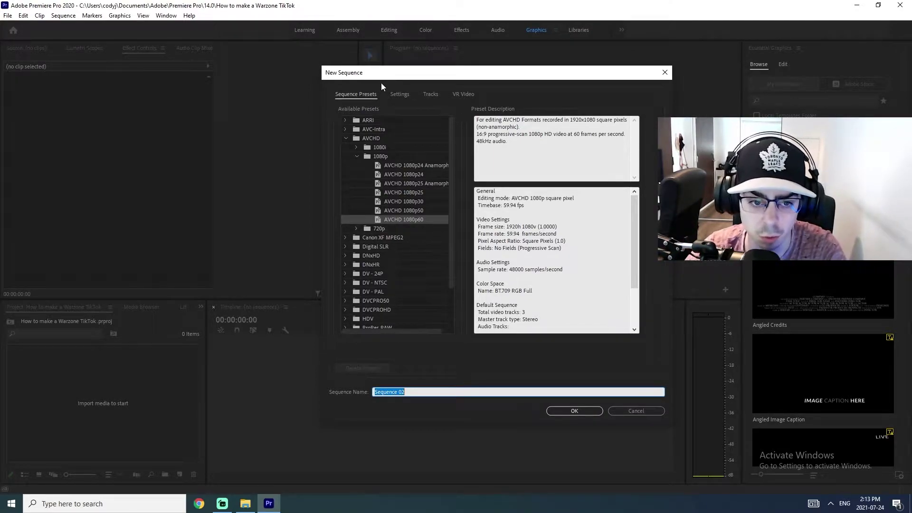
{"action": "left_click", "coordinate": [403, 94]}
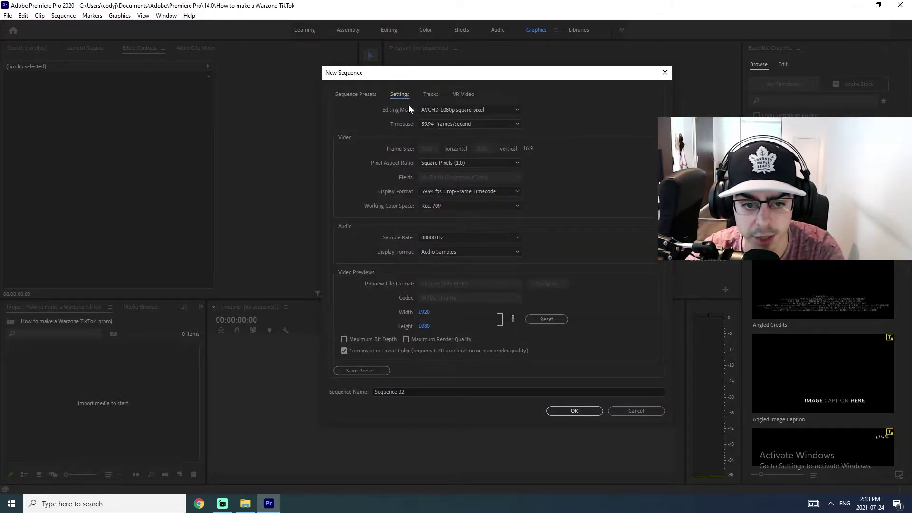
Step: Set Editing Mode to Custom with a 60.00 fps timebase
{"action": "left_click", "coordinate": [500, 124]}
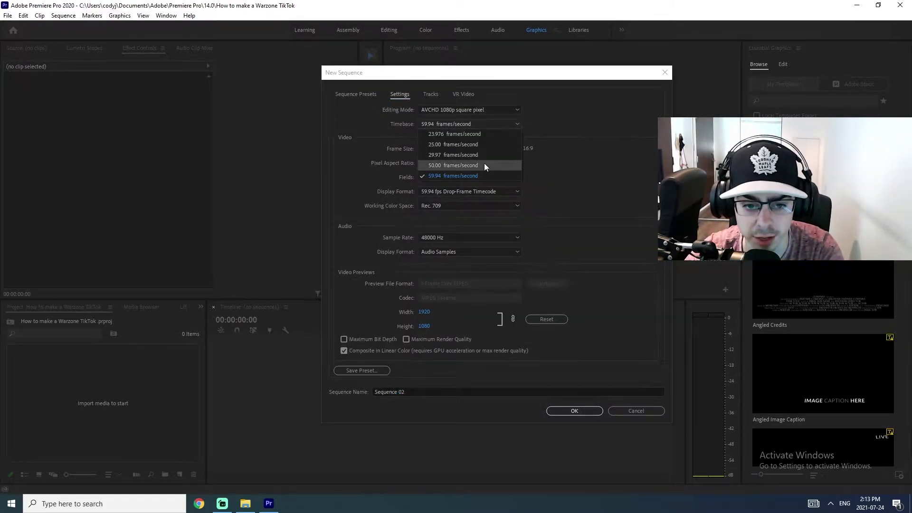
{"action": "left_click", "coordinate": [543, 109]}
{"action": "left_click", "coordinate": [495, 109]}
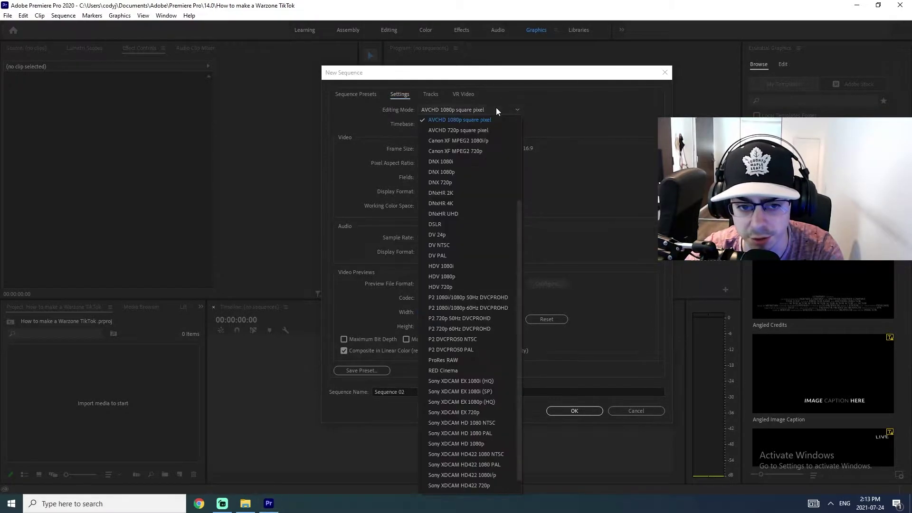
{"action": "scroll", "coordinate": [485, 139], "scroll_direction": "down", "scroll_amount": 1}
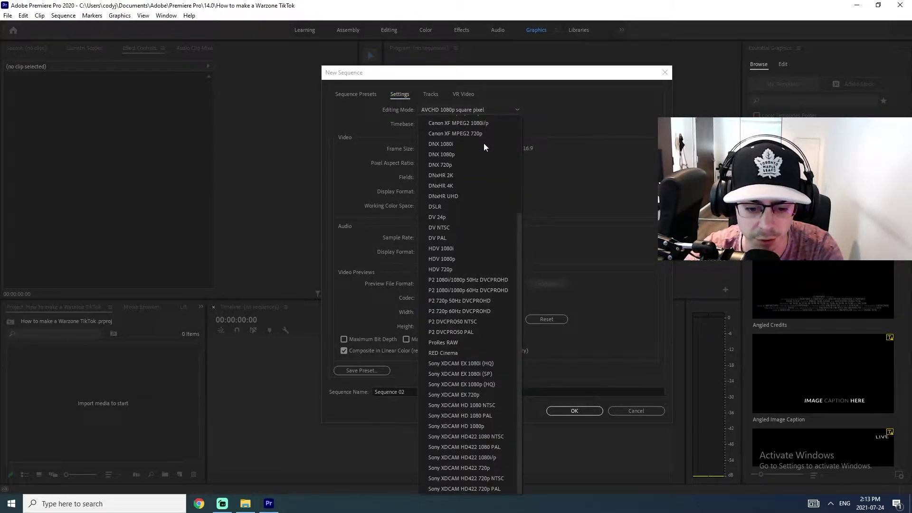
{"action": "scroll", "coordinate": [470, 199], "scroll_direction": "up", "scroll_amount": 3}
{"action": "left_click", "coordinate": [449, 128]}
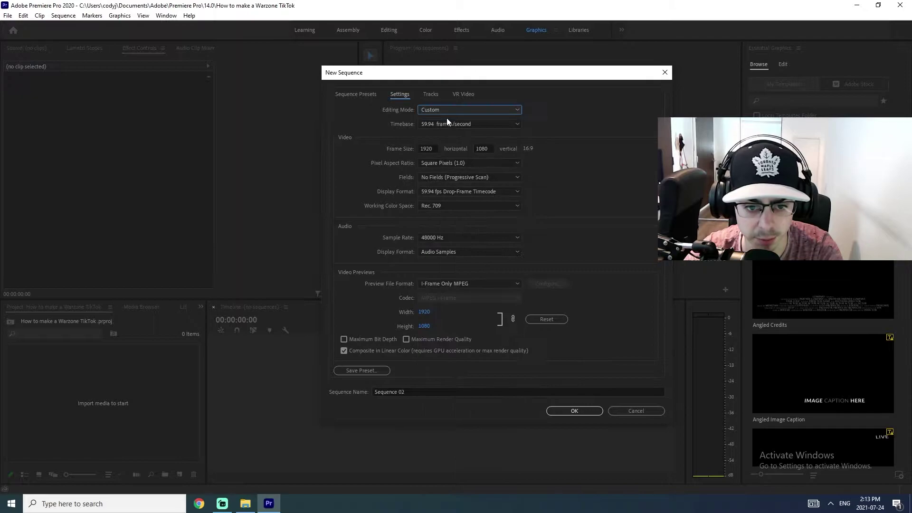
{"action": "left_click", "coordinate": [471, 124]}
{"action": "left_click", "coordinate": [469, 247]}
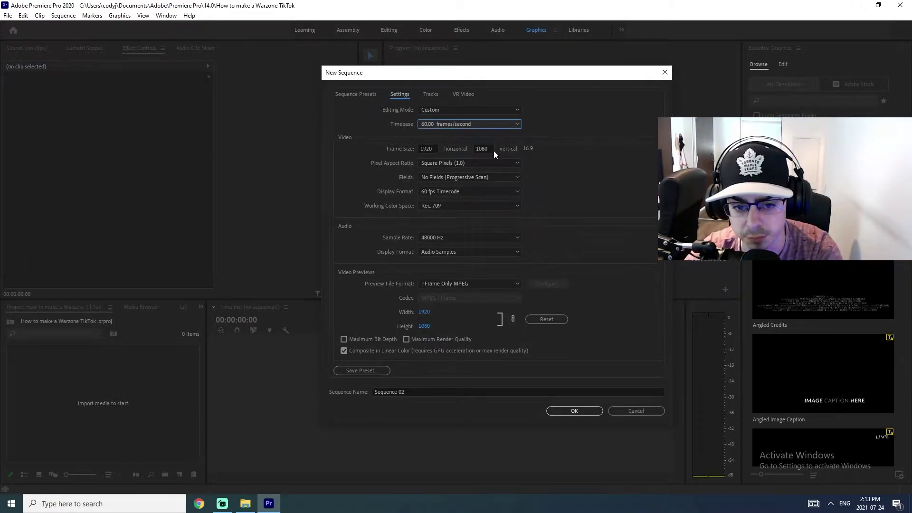
Step: Set the frame size to 1080×1920 and enable Maximum Render Quality
{"action": "left_click", "coordinate": [482, 148]}
{"action": "left_click", "coordinate": [427, 148]}
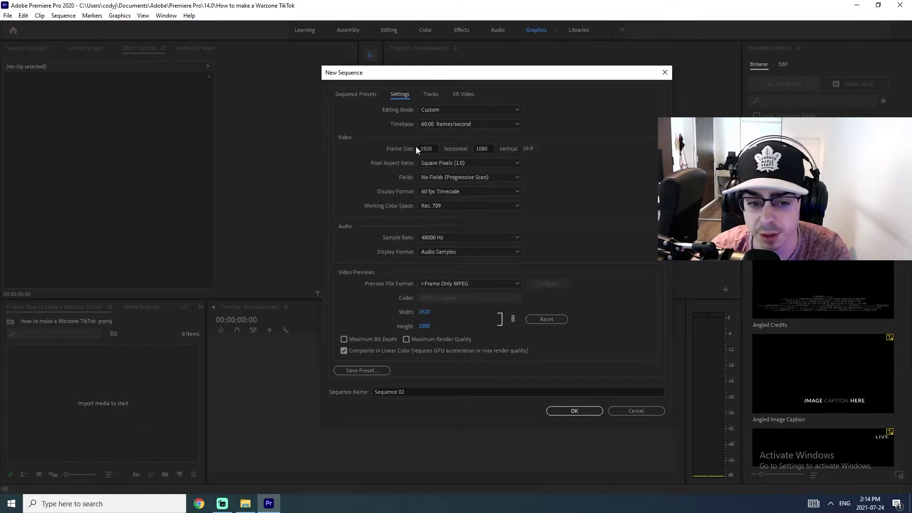
{"action": "left_click", "coordinate": [431, 148]}
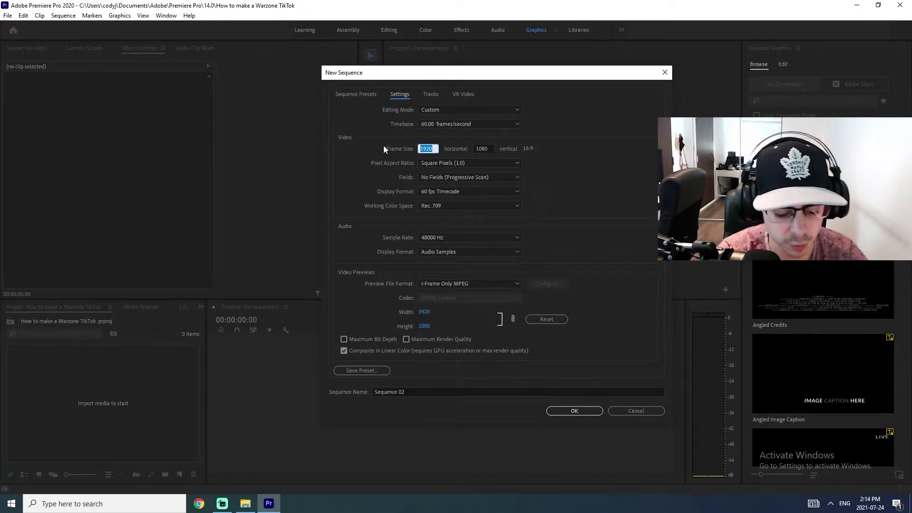
{"action": "type", "text": "1080"}
{"action": "key", "text": "Tab"}
{"action": "type", "text": "1"}
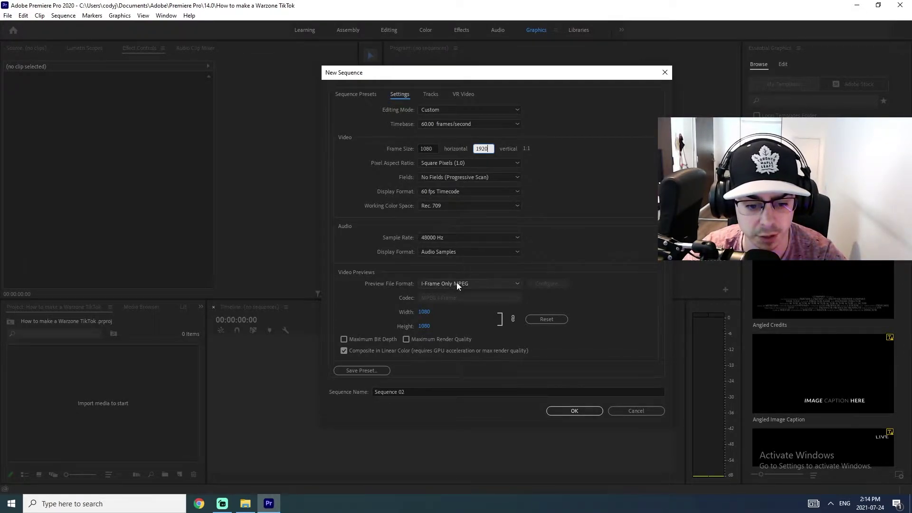
{"action": "left_click", "coordinate": [409, 340]}
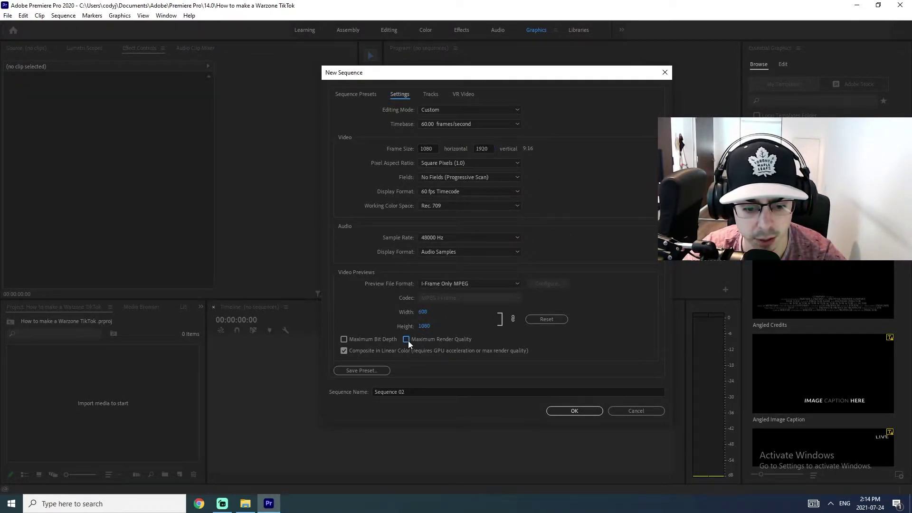
{"action": "left_click", "coordinate": [580, 268]}
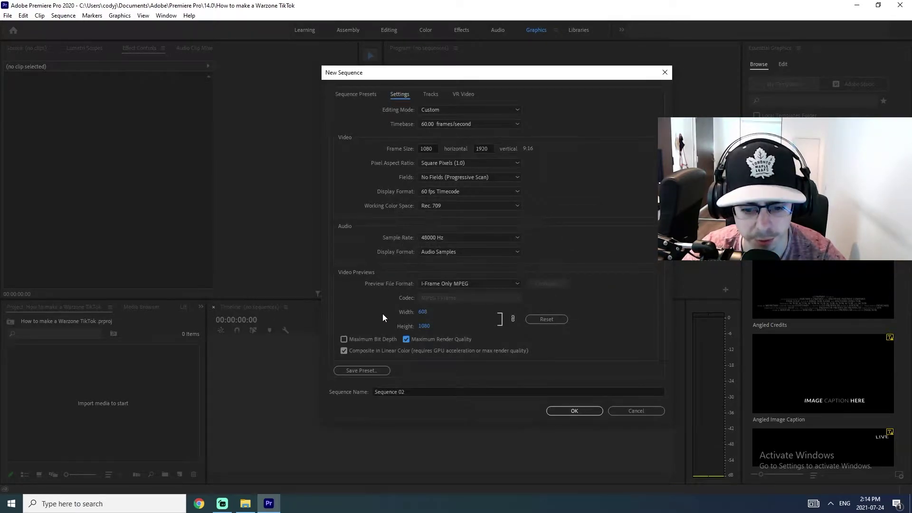
Step: Name the sequence 'TikTok' and create it
{"action": "left_click", "coordinate": [417, 392]}
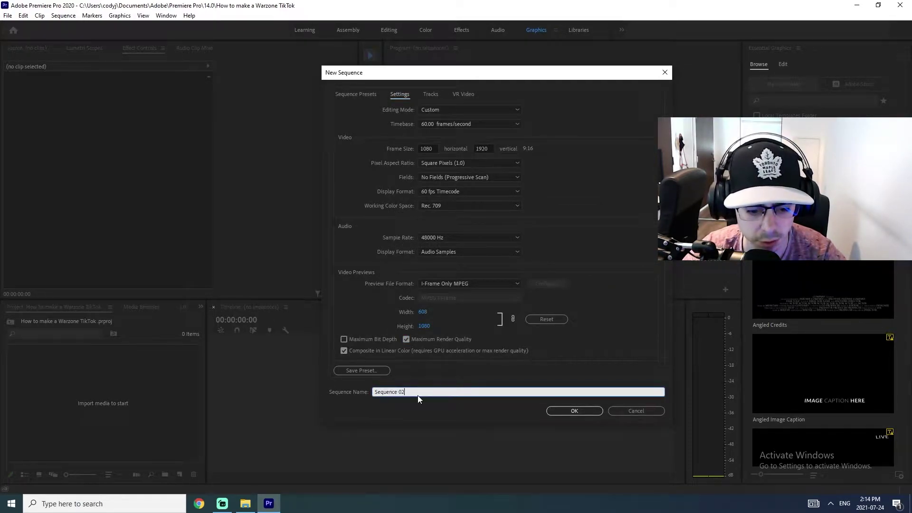
{"action": "left_click_drag", "start_coordinate": [418, 394], "coordinate": [245, 374]}
{"action": "type", "text": "TikTok"}
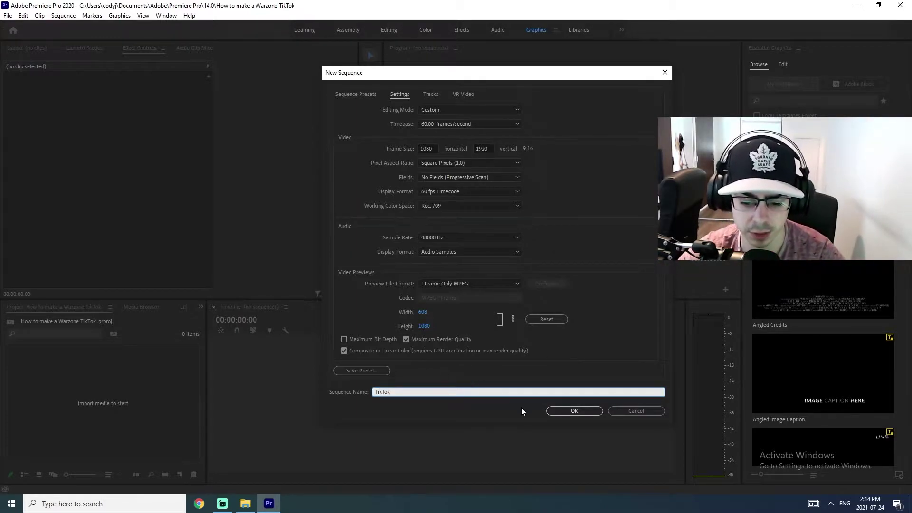
{"action": "left_click", "coordinate": [577, 411]}
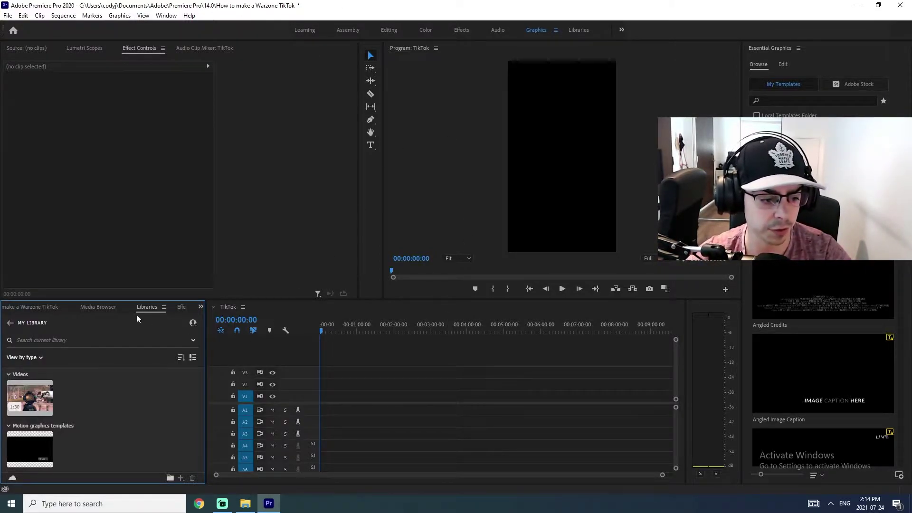
Step: Import the gameplay recording and Twitch.mov into the Project panel
{"action": "left_click", "coordinate": [26, 48]}
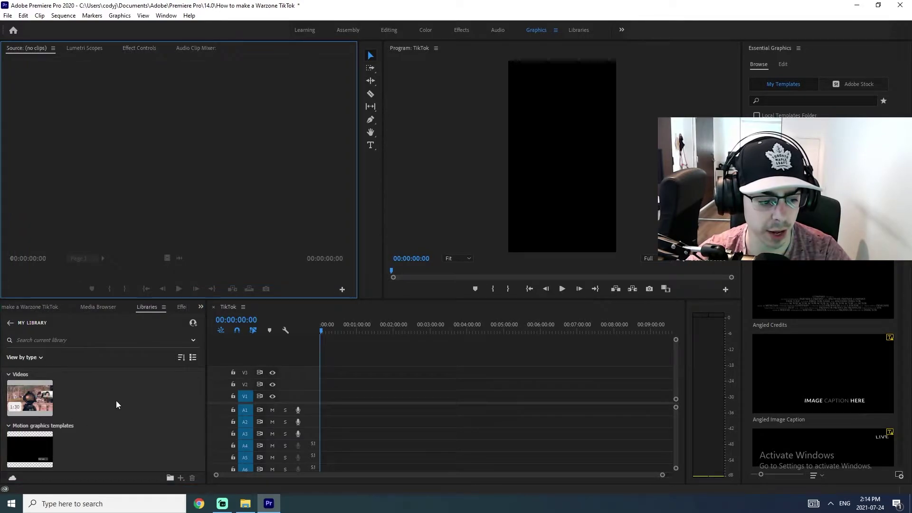
{"action": "left_click", "coordinate": [19, 307]}
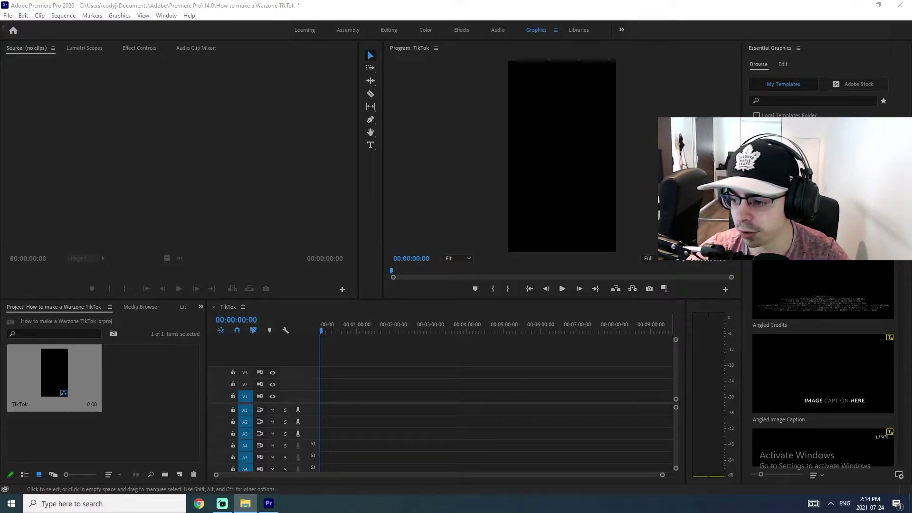
{"action": "left_click_drag", "start_coordinate": [394, 181], "coordinate": [126, 411]}
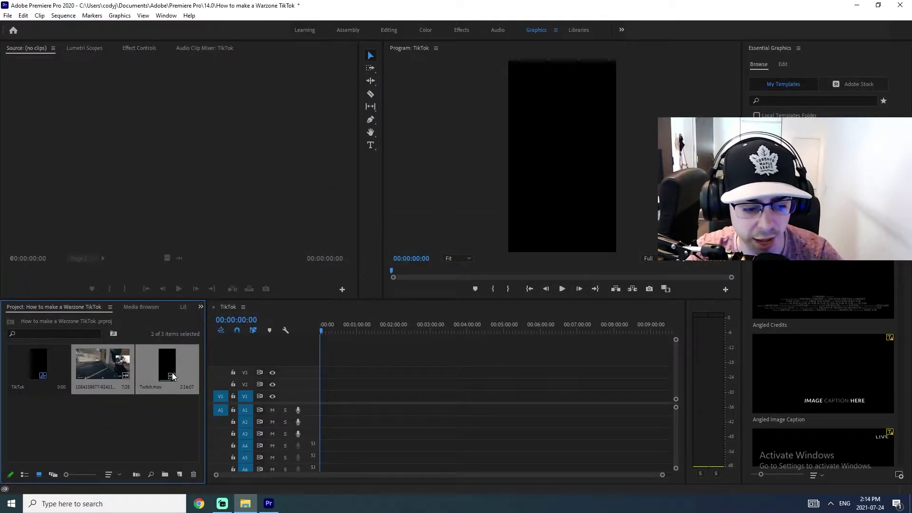
Step: Place Twitch.mov on video track 3, keep the sequence settings, and preview playback
{"action": "left_click_drag", "start_coordinate": [172, 373], "coordinate": [319, 375]}
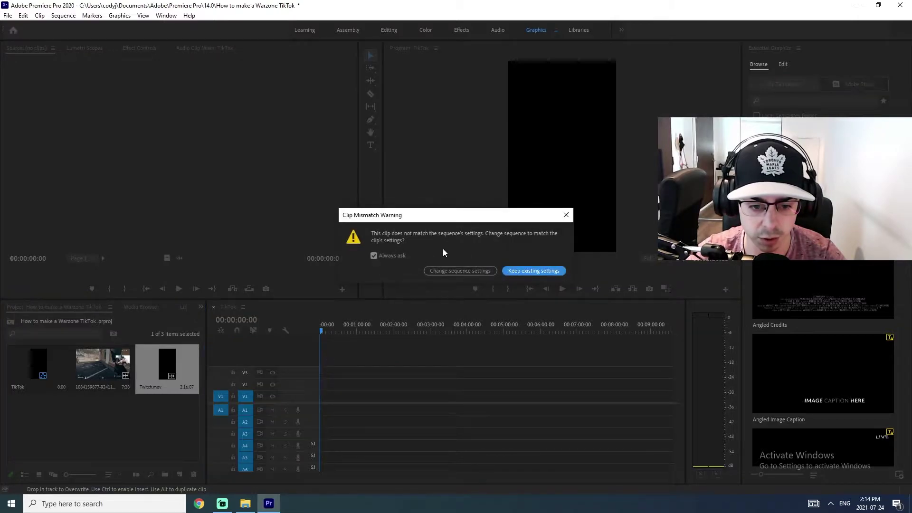
{"action": "left_click", "coordinate": [537, 273]}
{"action": "key", "text": "space"}
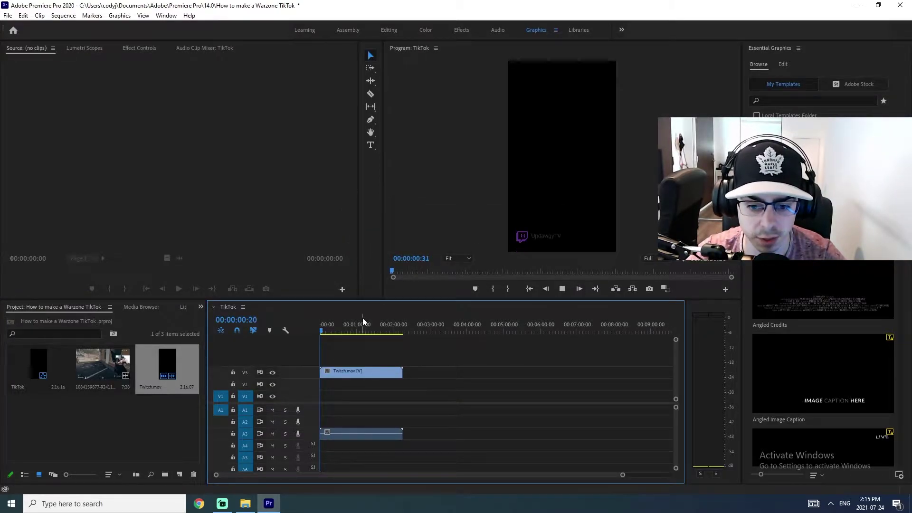
{"action": "left_click", "coordinate": [337, 331]}
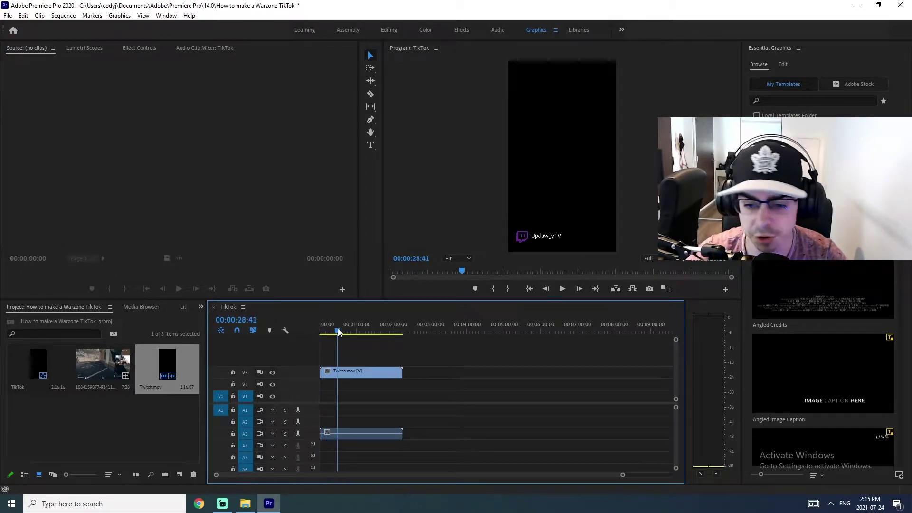
{"action": "left_click_drag", "start_coordinate": [339, 331], "coordinate": [294, 329]}
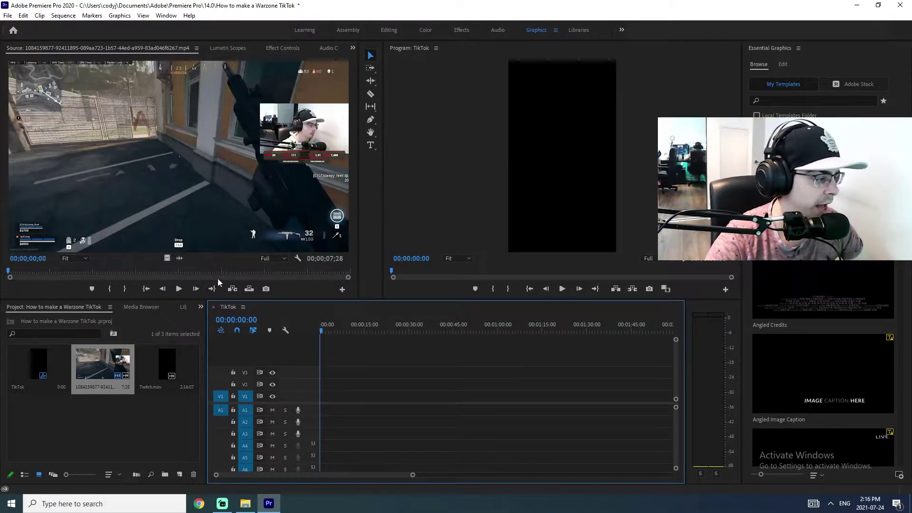
Step: Preview the gameplay clip and lay three copies along V1, keeping the sequence settings
{"action": "left_click", "coordinate": [16, 271]}
{"action": "mouse_move", "coordinate": [16, 271]}
{"action": "left_mouse_down"}
{"action": "mouse_move", "coordinate": [321, 290]}
{"action": "mouse_move", "coordinate": [363, 273]}
{"action": "mouse_move", "coordinate": [2, 274]}
{"action": "left_mouse_up"}
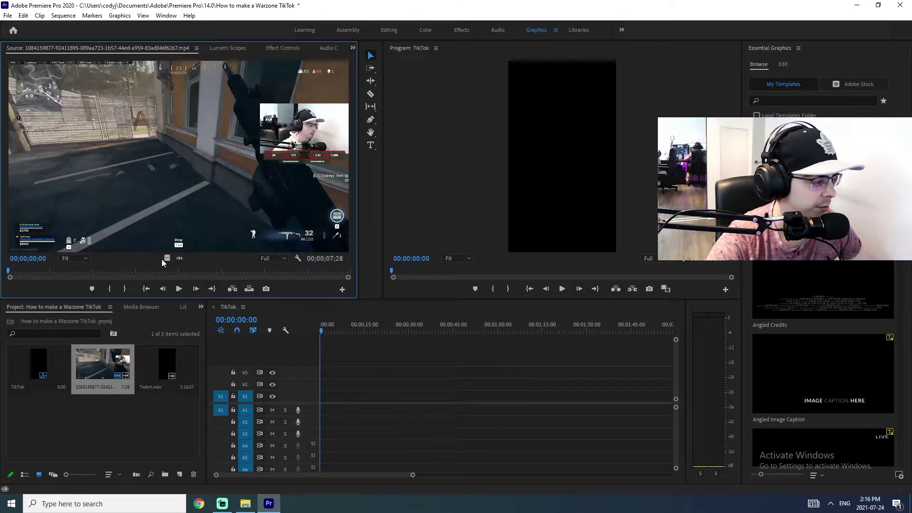
{"action": "left_click_drag", "start_coordinate": [166, 256], "coordinate": [323, 398]}
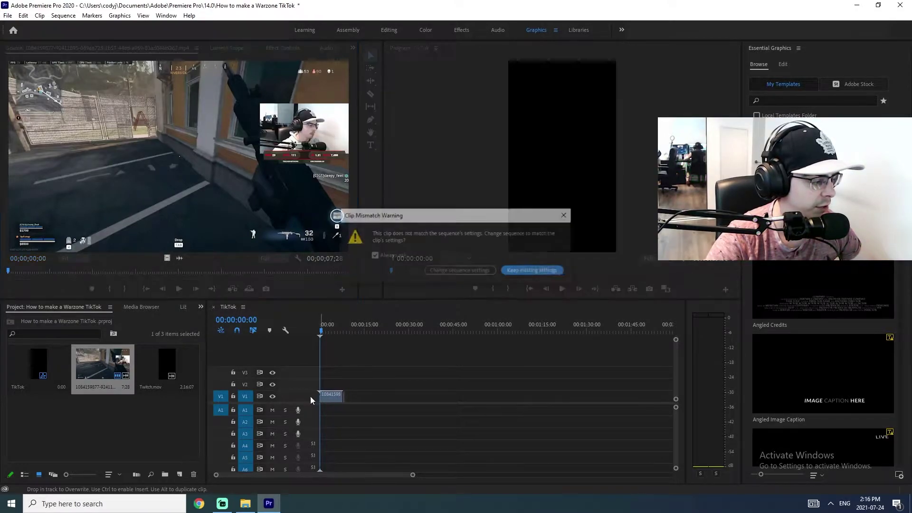
{"action": "left_click", "coordinate": [517, 272]}
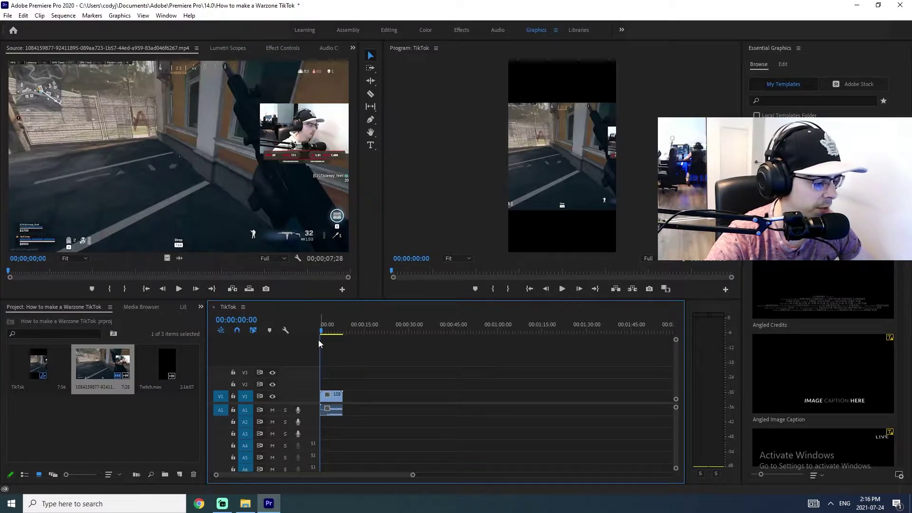
{"action": "mouse_move", "coordinate": [323, 334]}
{"action": "left_mouse_down"}
{"action": "mouse_move", "coordinate": [401, 332]}
{"action": "mouse_move", "coordinate": [330, 330]}
{"action": "left_mouse_up"}
{"action": "key", "text": "period"}
{"action": "key", "text": "period"}
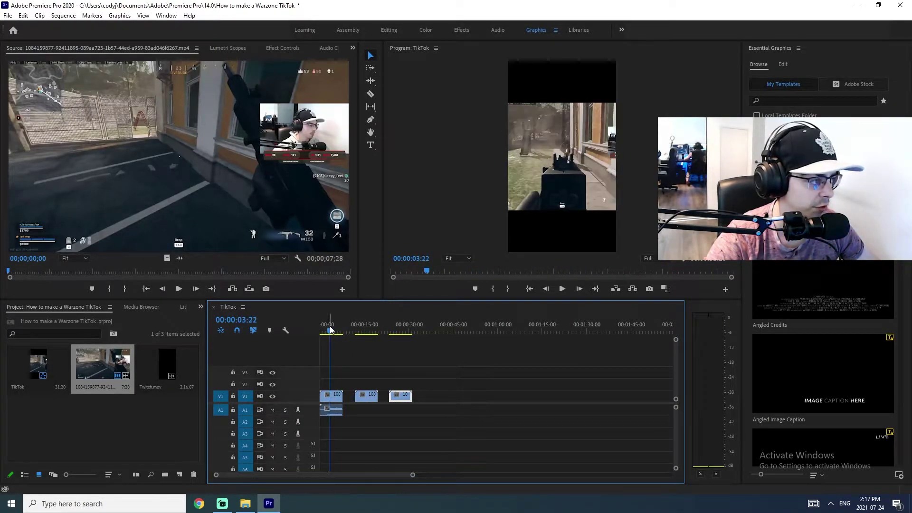
Step: Scale the first V1 gameplay clip up to fill the vertical frame
{"action": "left_click", "coordinate": [332, 397]}
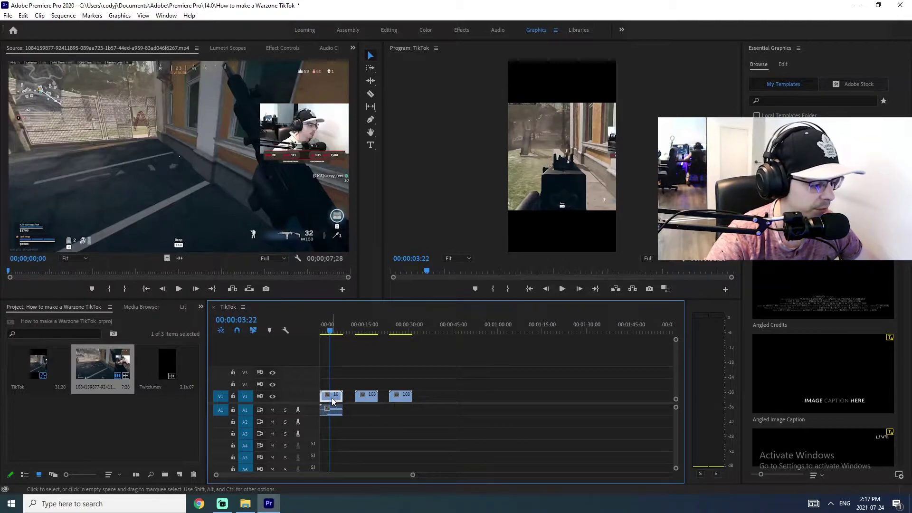
{"action": "double_click", "coordinate": [332, 398]}
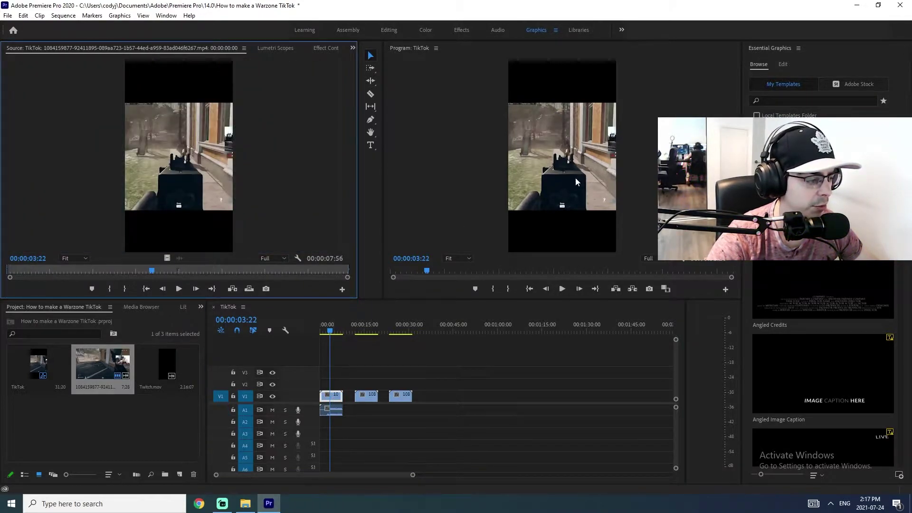
{"action": "left_click", "coordinate": [586, 154]}
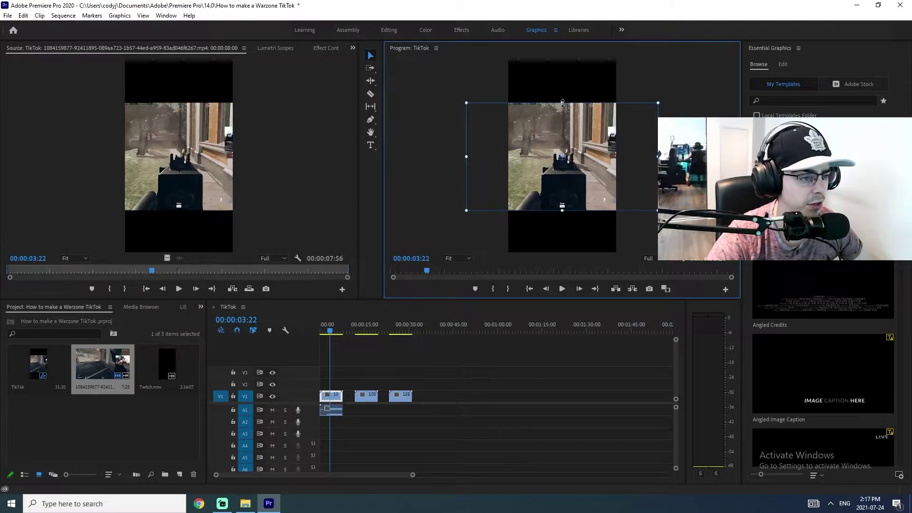
{"action": "left_click_drag", "start_coordinate": [563, 103], "coordinate": [565, 60]}
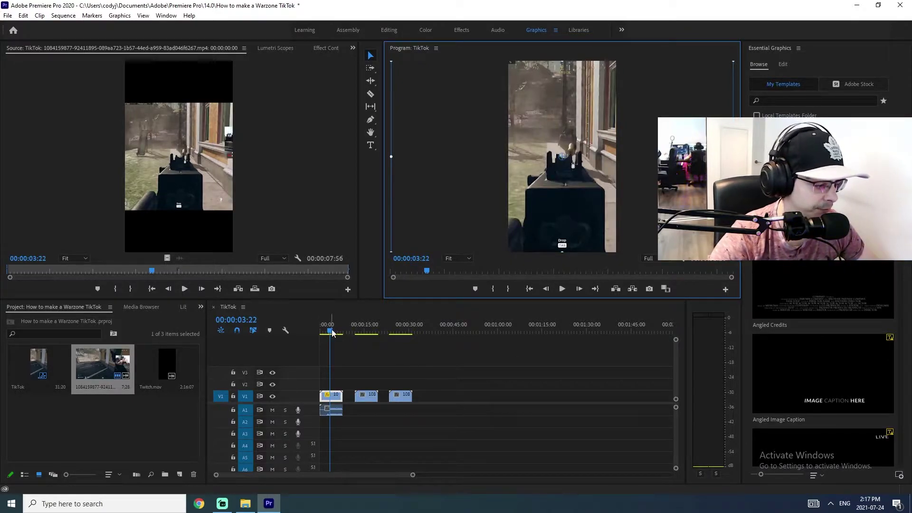
{"action": "mouse_move", "coordinate": [331, 333]}
{"action": "left_mouse_down"}
{"action": "mouse_move", "coordinate": [340, 331]}
{"action": "mouse_move", "coordinate": [319, 328]}
{"action": "left_mouse_up"}
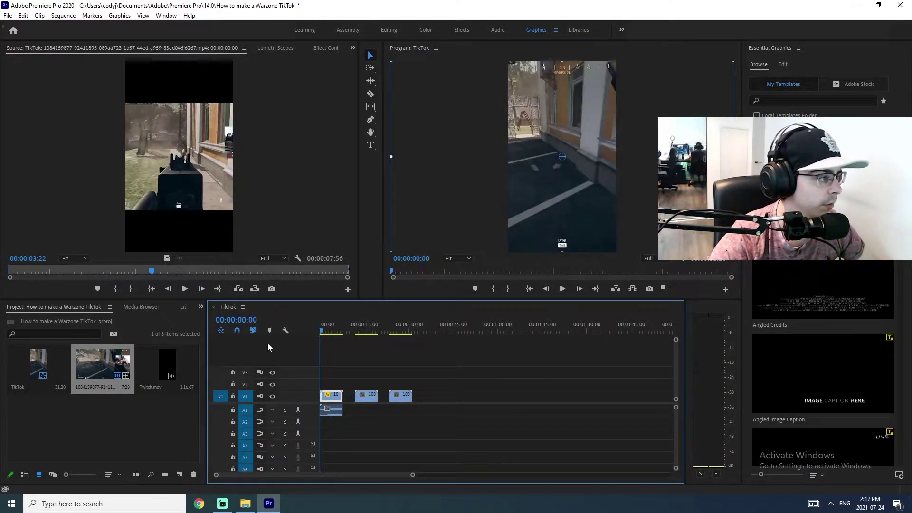
Step: Search the effects for 'blu' and apply Camera Blur to the first V1 clip
{"action": "left_click", "coordinate": [321, 48]}
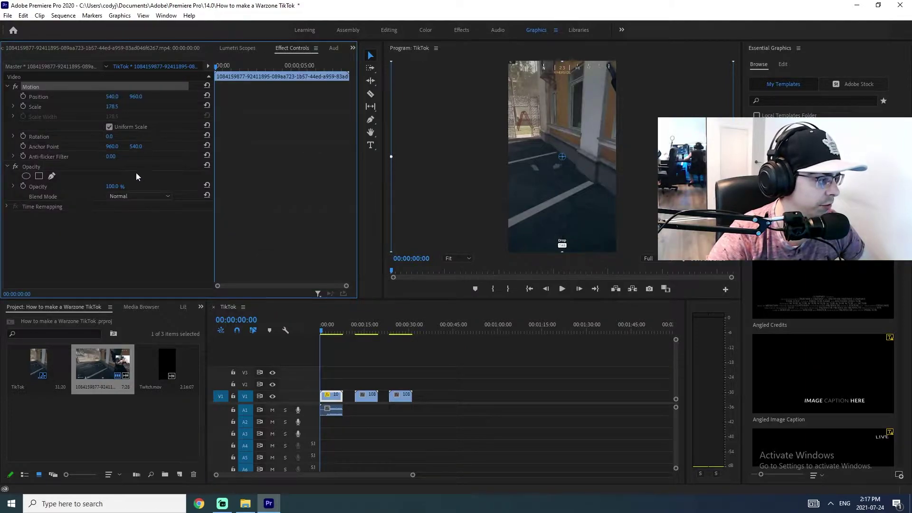
{"action": "left_click", "coordinate": [141, 307]}
{"action": "left_click", "coordinate": [175, 306]}
{"action": "left_click", "coordinate": [176, 307]}
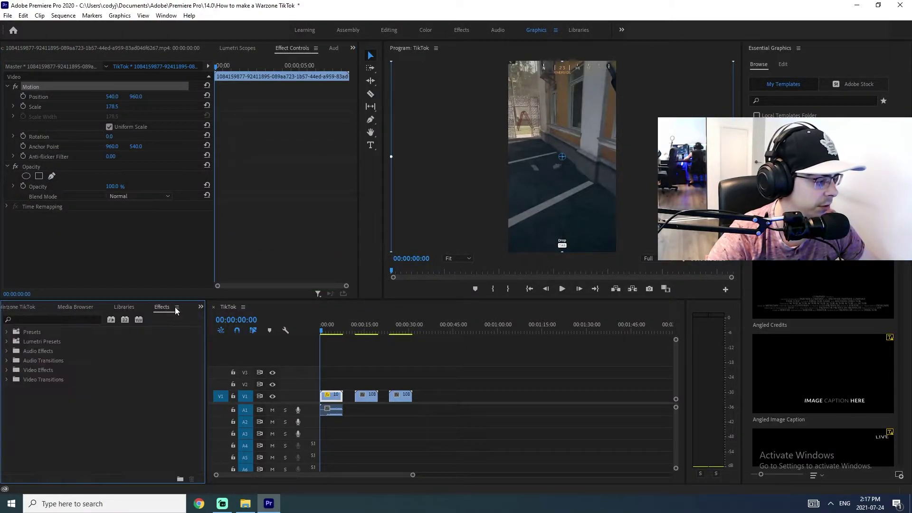
{"action": "left_click", "coordinate": [44, 318]}
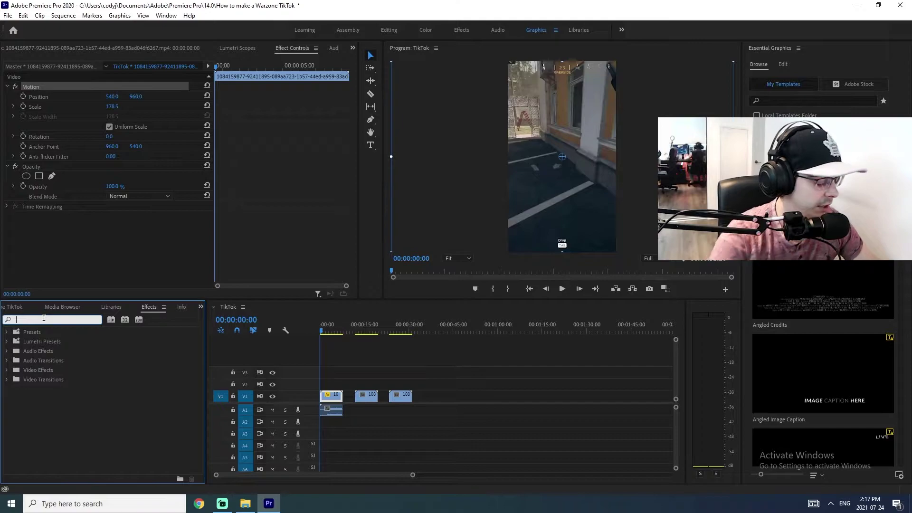
{"action": "type", "text": "blur"}
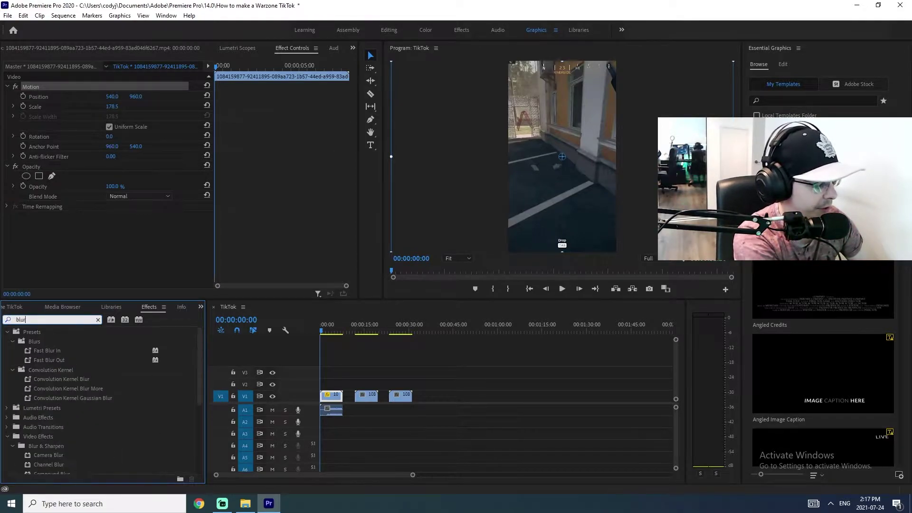
{"action": "left_click_drag", "start_coordinate": [47, 455], "coordinate": [334, 396]}
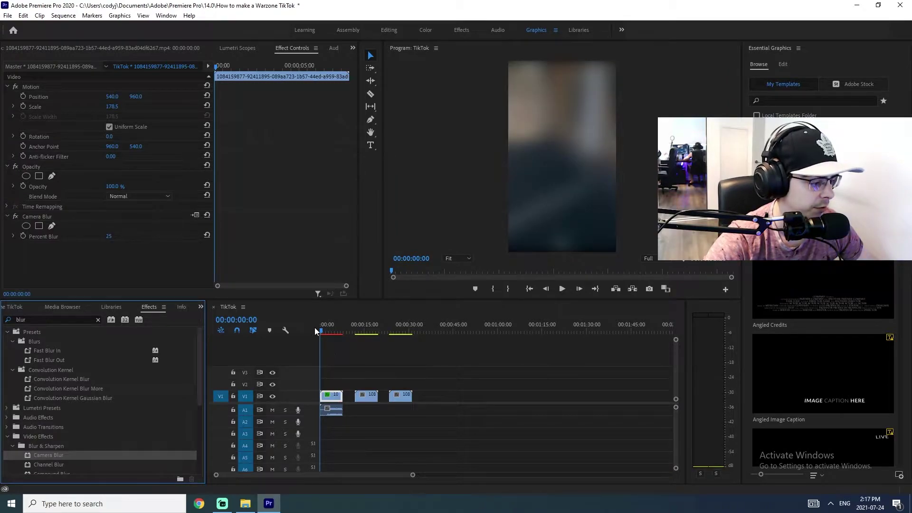
{"action": "mouse_move", "coordinate": [321, 328]}
{"action": "left_mouse_down"}
{"action": "mouse_move", "coordinate": [341, 329]}
{"action": "mouse_move", "coordinate": [316, 327]}
{"action": "left_mouse_up"}
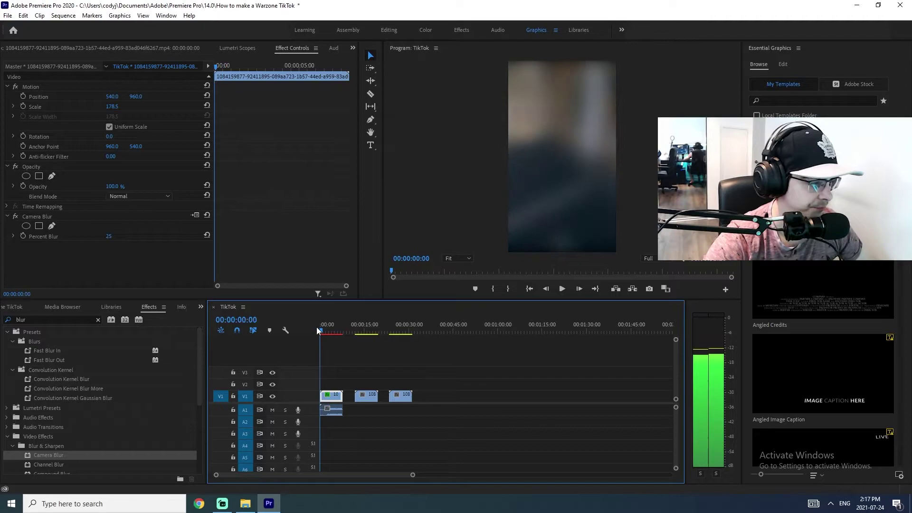
Step: Enlarge the second gameplay clip to about 136% and move it onto V2 at 00:00
{"action": "left_click", "coordinate": [367, 398]}
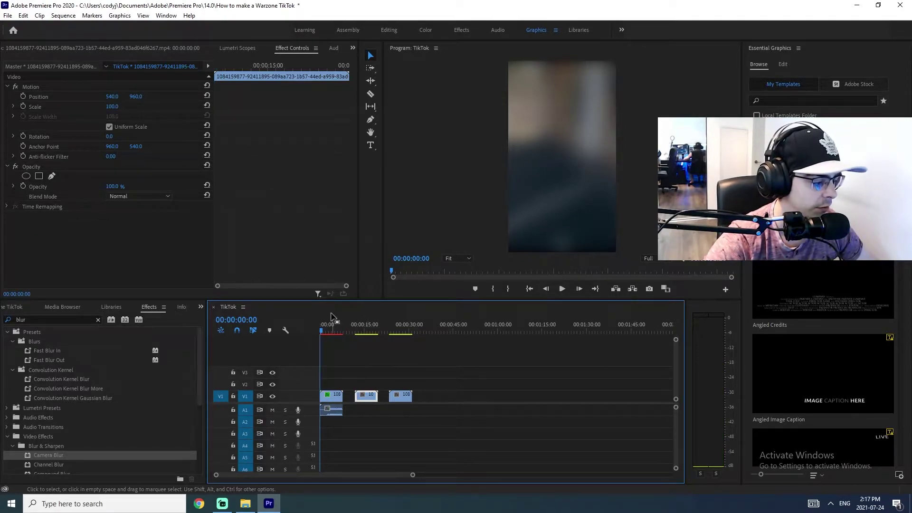
{"action": "left_click_drag", "start_coordinate": [321, 326], "coordinate": [362, 330]}
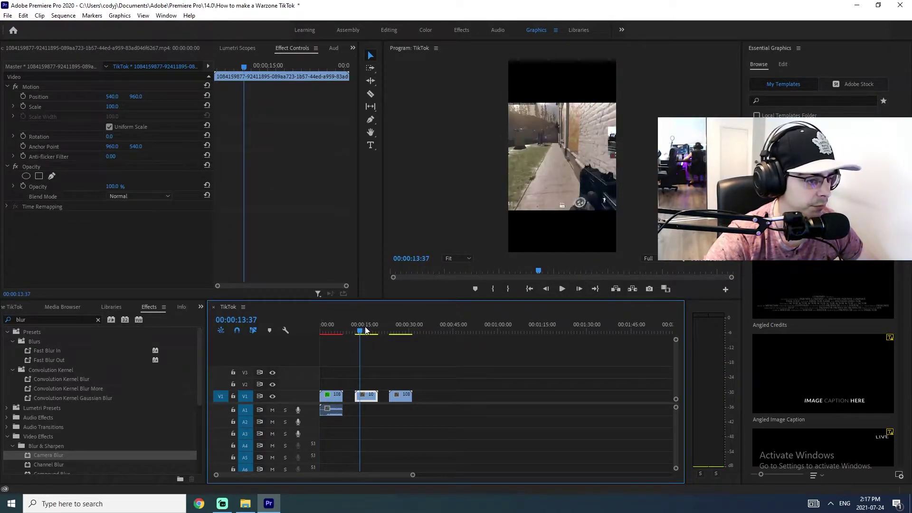
{"action": "left_click", "coordinate": [546, 173]}
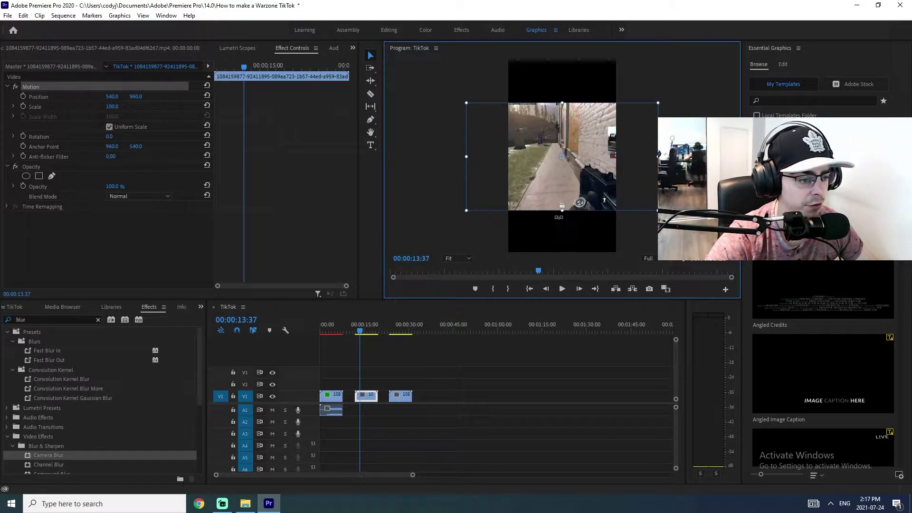
{"action": "mouse_move", "coordinate": [562, 211]}
{"action": "left_mouse_down"}
{"action": "mouse_move", "coordinate": [563, 236]}
{"action": "mouse_move", "coordinate": [569, 210]}
{"action": "left_mouse_up"}
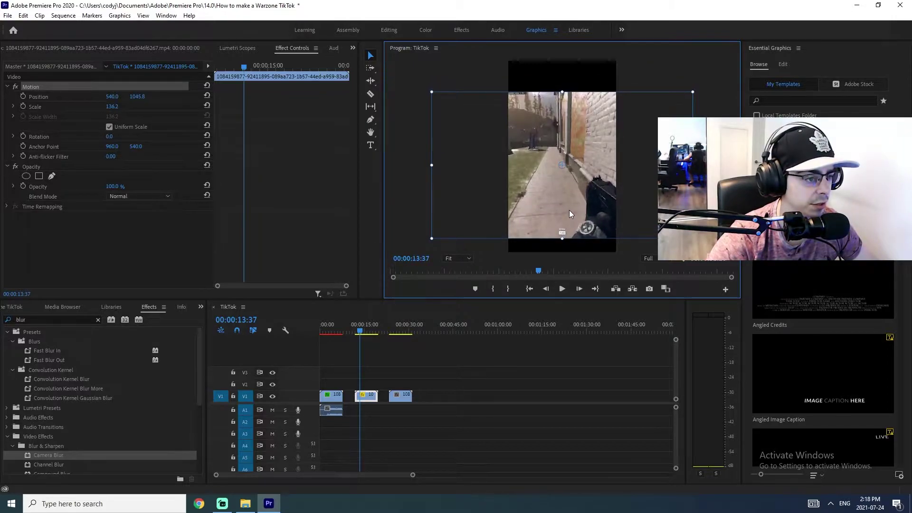
{"action": "left_click", "coordinate": [419, 123]}
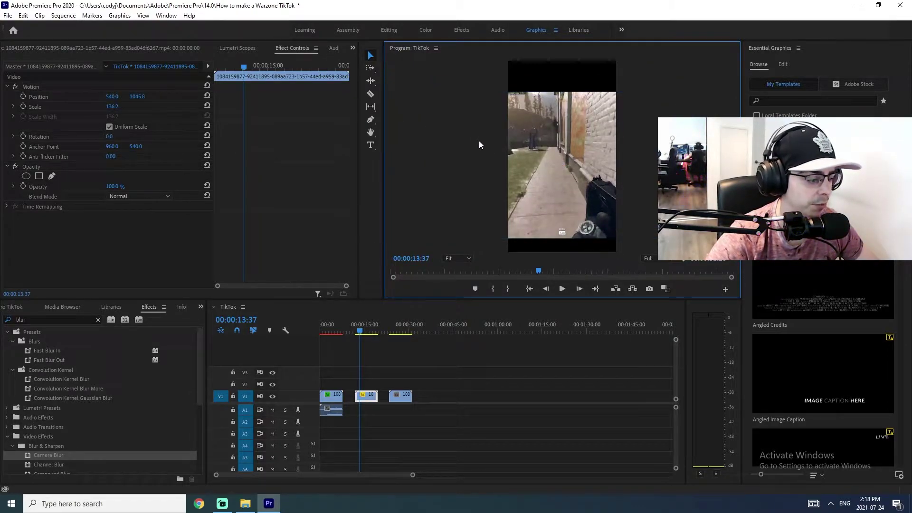
{"action": "left_click_drag", "start_coordinate": [367, 396], "coordinate": [335, 386]}
{"action": "left_click_drag", "start_coordinate": [362, 330], "coordinate": [398, 335]}
Step: Enlarge and shift the third clip so the facecam shows in the frame
{"action": "left_click", "coordinate": [558, 169]}
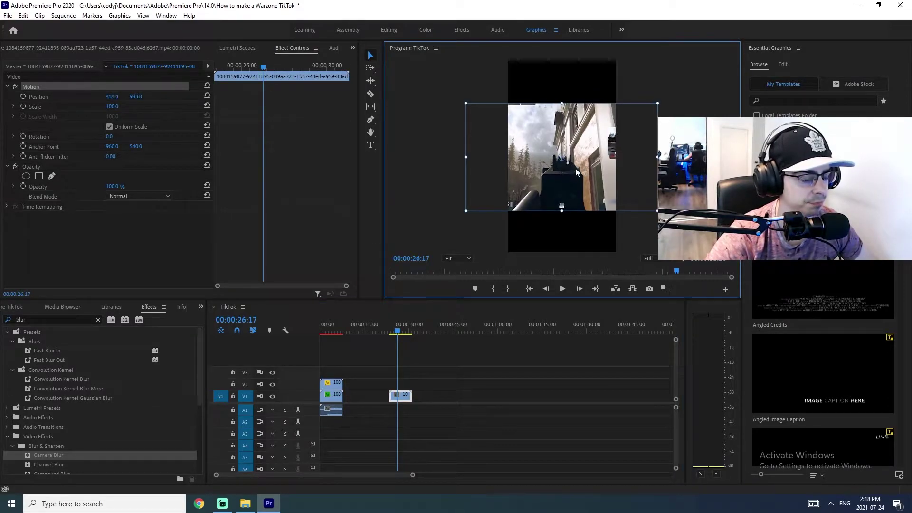
{"action": "left_click_drag", "start_coordinate": [574, 168], "coordinate": [496, 160]}
{"action": "left_click_drag", "start_coordinate": [578, 203], "coordinate": [656, 254]}
{"action": "left_click_drag", "start_coordinate": [603, 213], "coordinate": [538, 203]}
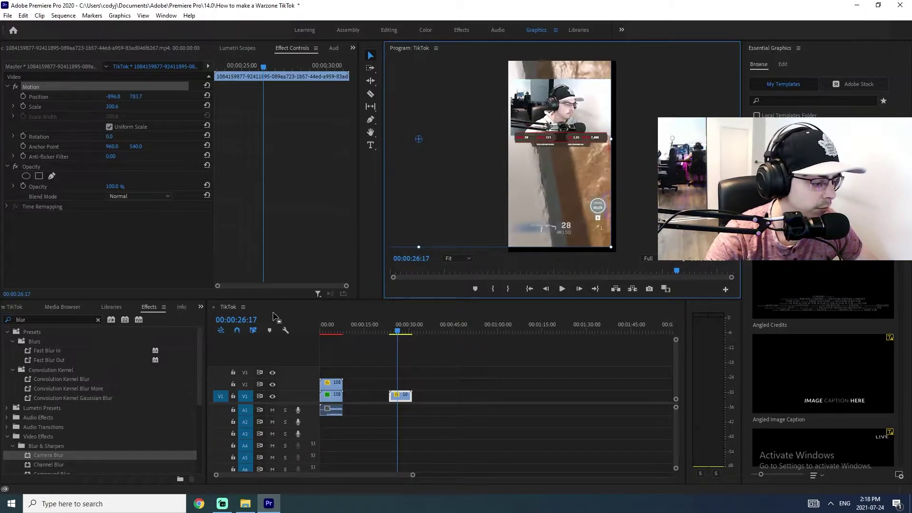
Step: Apply Crop to the third clip with Left 74%, Top 23.5%, Bottom 45.5%
{"action": "left_click", "coordinate": [84, 319]}
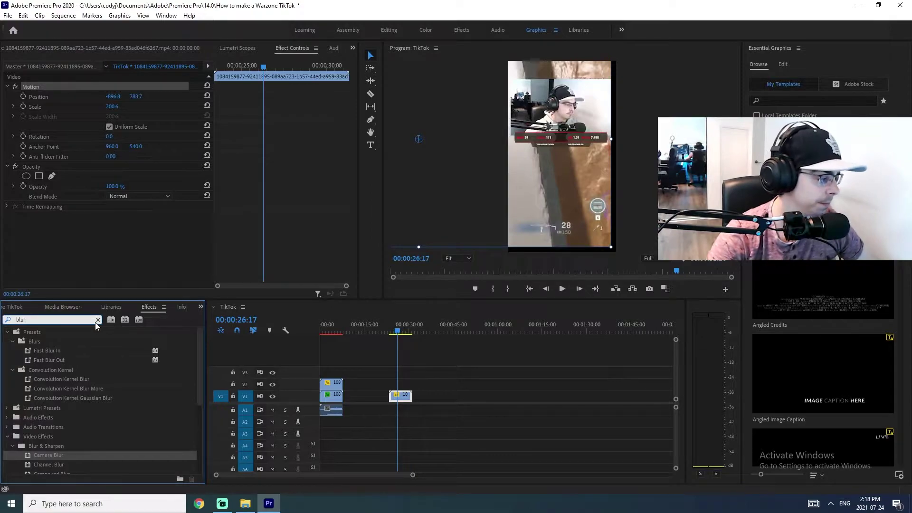
{"action": "left_click", "coordinate": [97, 321]}
{"action": "type", "text": "Crop"}
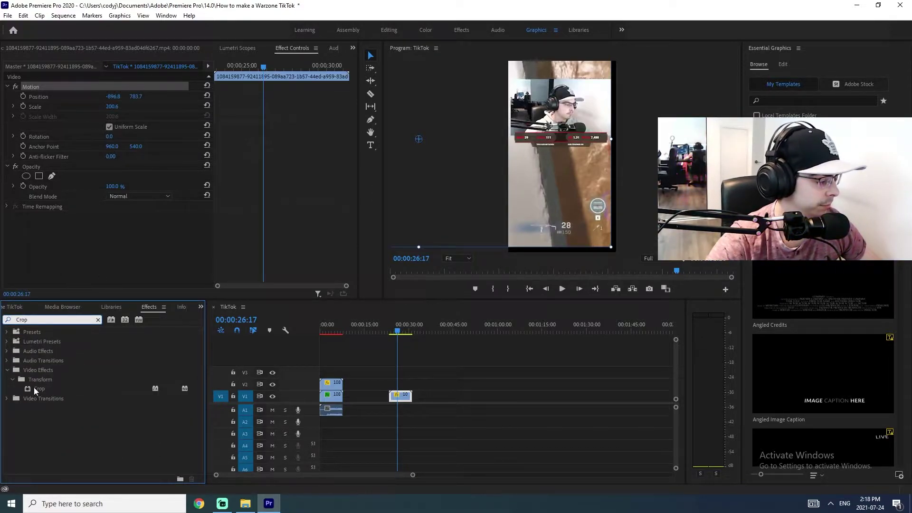
{"action": "left_click_drag", "start_coordinate": [35, 389], "coordinate": [401, 400]}
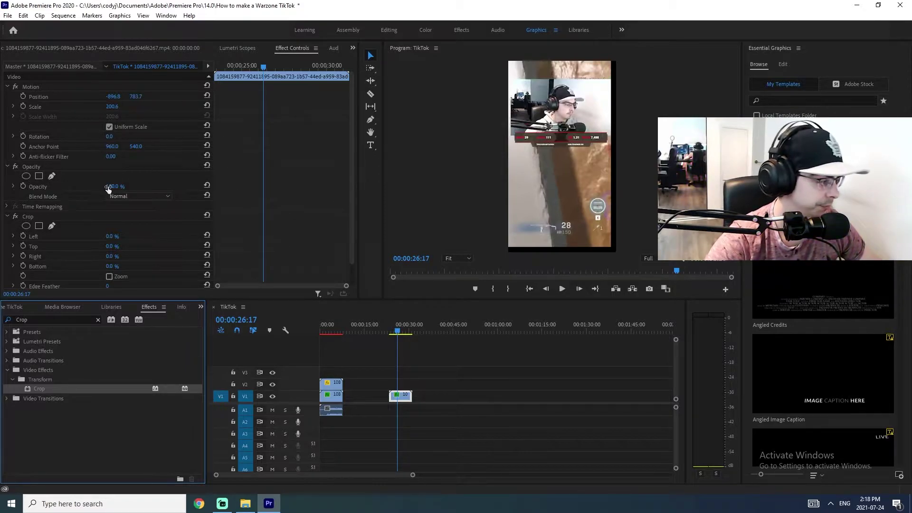
{"action": "scroll", "coordinate": [109, 189], "scroll_direction": "down", "scroll_amount": 1}
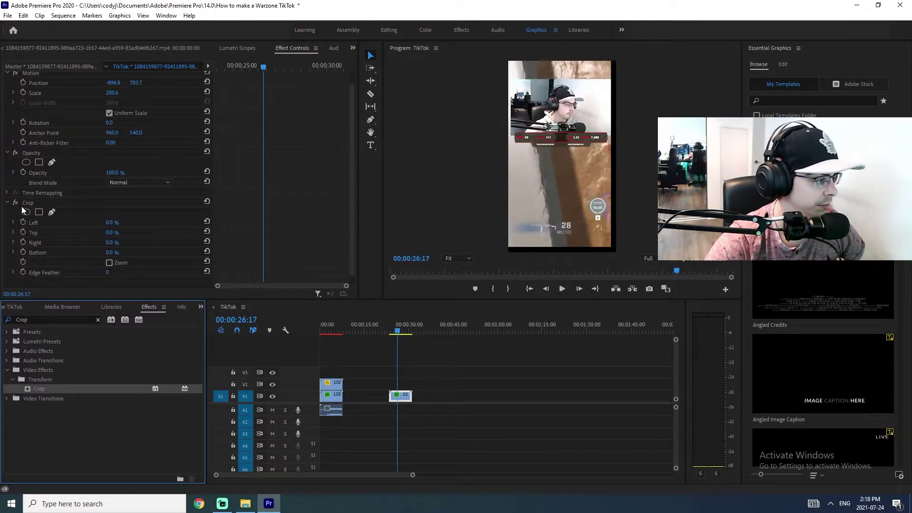
{"action": "left_click", "coordinate": [42, 204]}
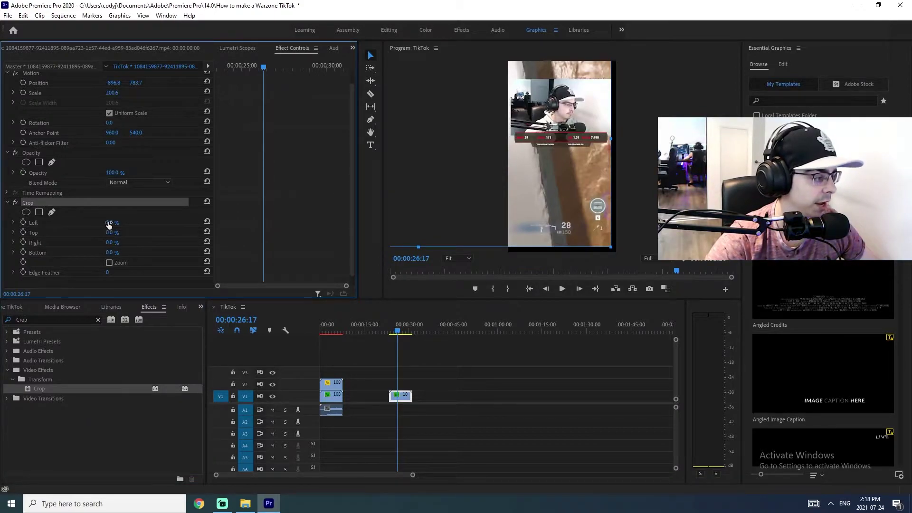
{"action": "left_click_drag", "start_coordinate": [110, 223], "coordinate": [144, 222]}
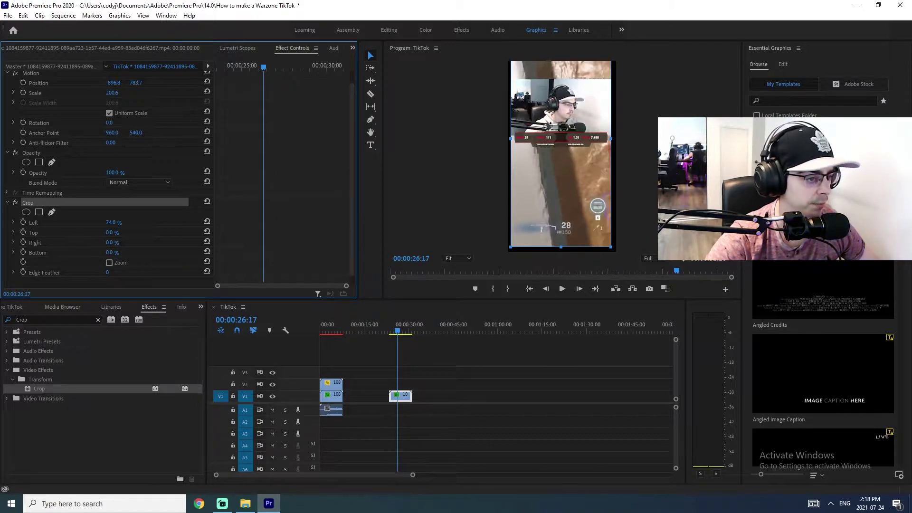
{"action": "left_click_drag", "start_coordinate": [110, 252], "coordinate": [129, 252]}
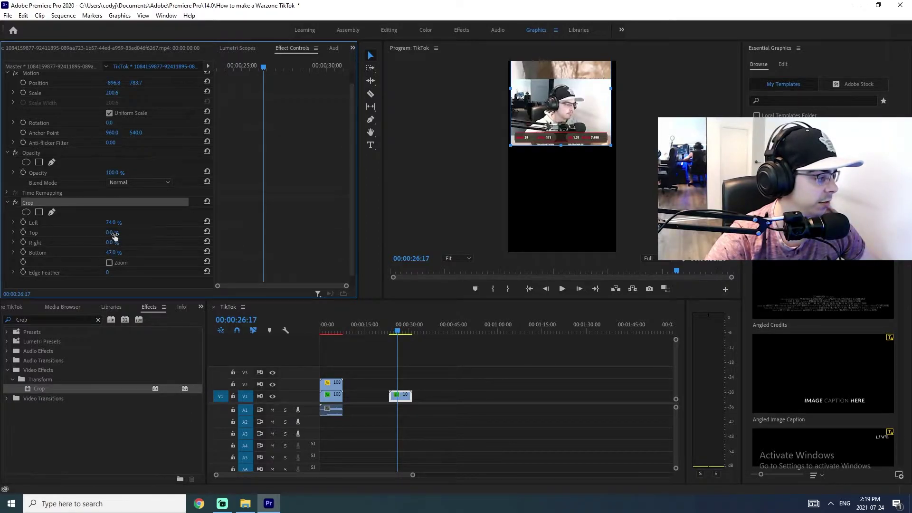
{"action": "left_click_drag", "start_coordinate": [110, 232], "coordinate": [109, 233]}
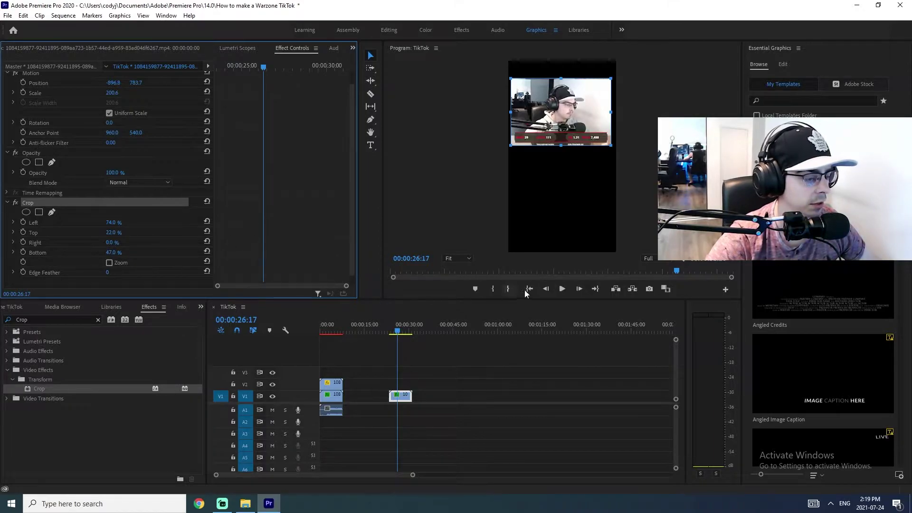
{"action": "left_click_drag", "start_coordinate": [565, 108], "coordinate": [566, 112]}
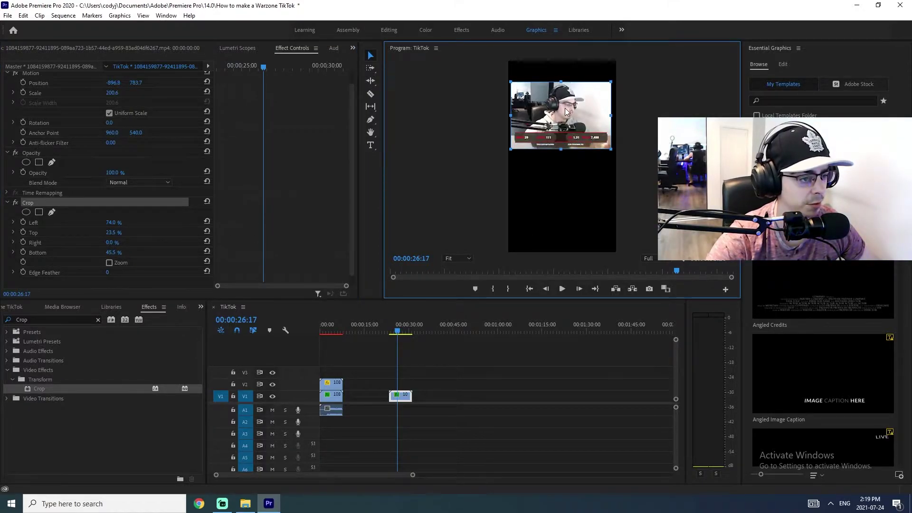
Step: Move the facecam crop to the top of the frame and stack it on V3 at 00:00
{"action": "left_click", "coordinate": [451, 133]}
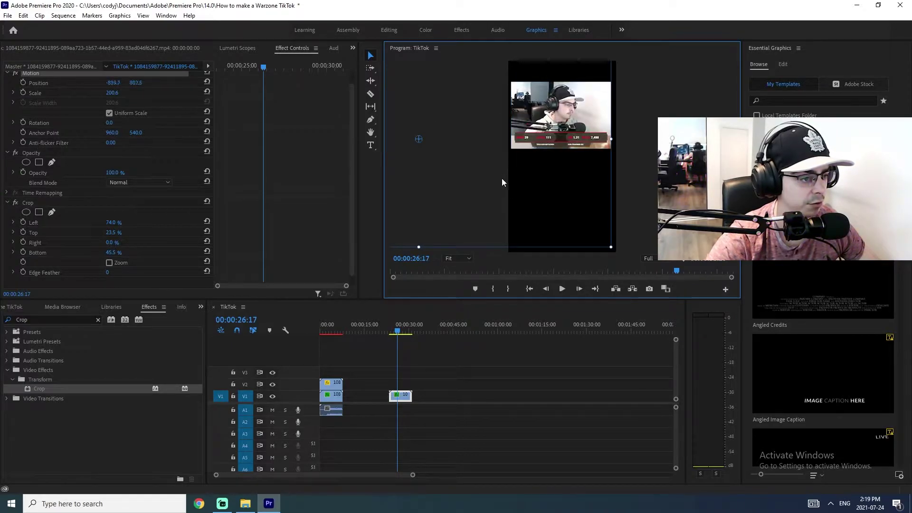
{"action": "left_click_drag", "start_coordinate": [495, 179], "coordinate": [497, 159]}
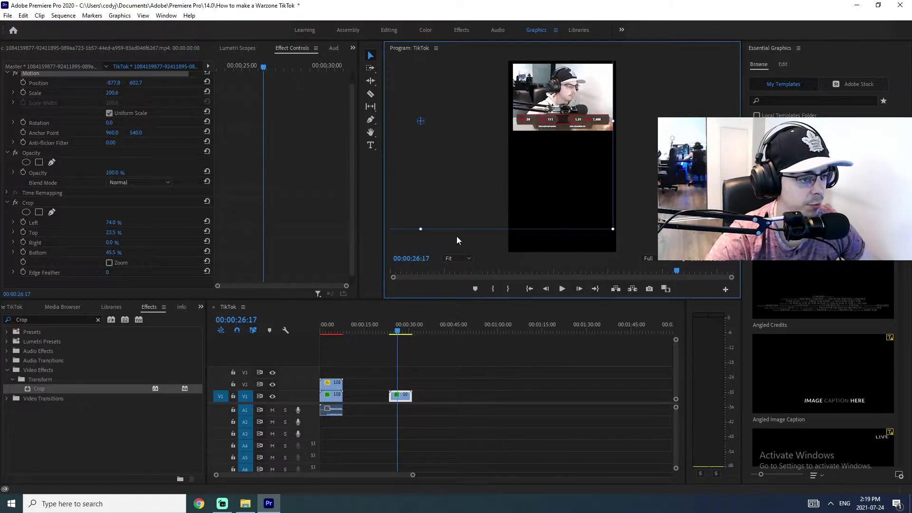
{"action": "left_click", "coordinate": [603, 269]}
{"action": "left_click_drag", "start_coordinate": [400, 396], "coordinate": [331, 372]}
{"action": "left_click_drag", "start_coordinate": [397, 332], "coordinate": [327, 325]}
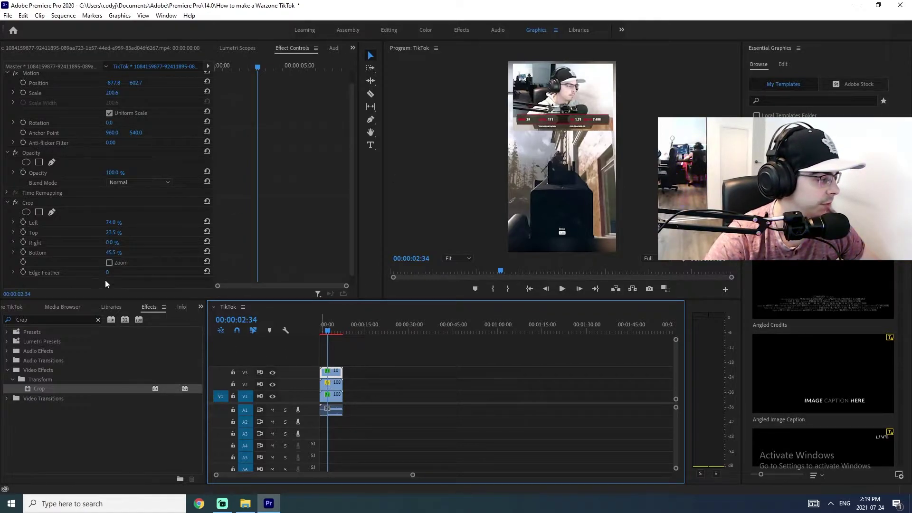
Step: Raise the facecam's Crop Bottom to 52.5%
{"action": "left_click", "coordinate": [117, 252]}
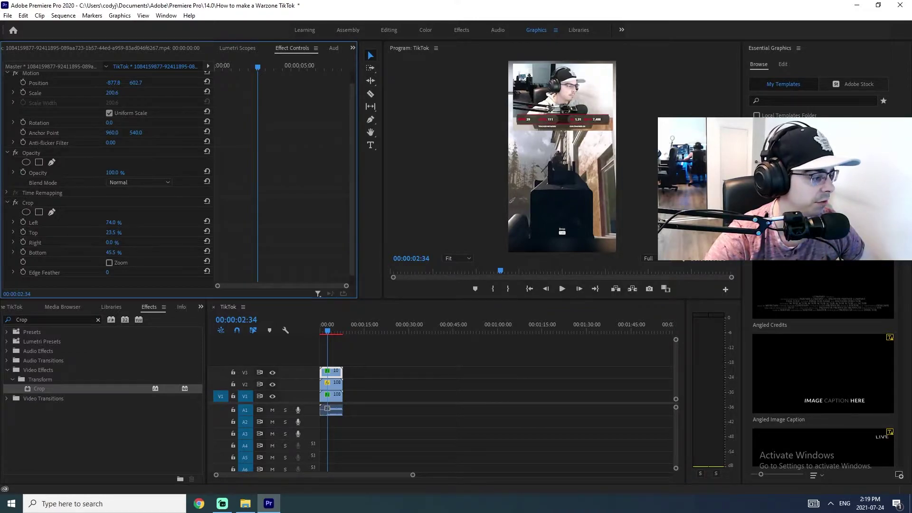
{"action": "left_click", "coordinate": [114, 252]}
{"action": "key", "text": "Return"}
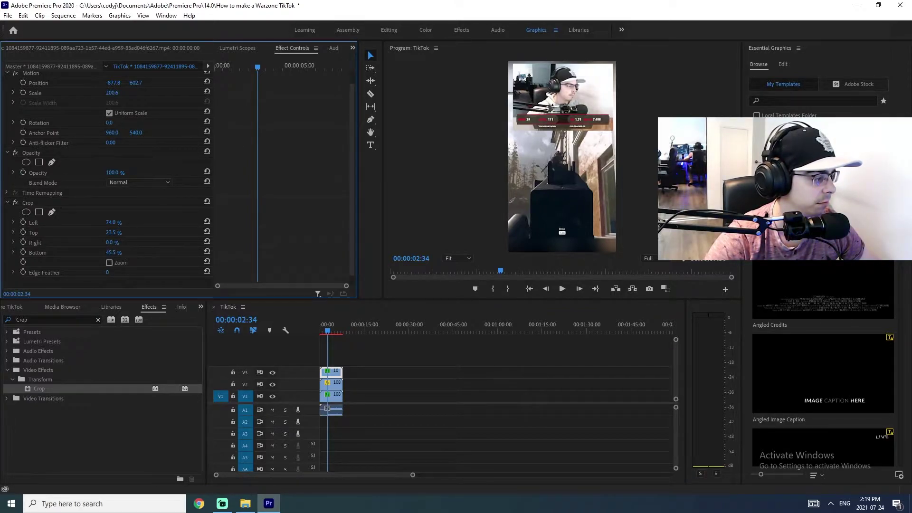
{"action": "left_click_drag", "start_coordinate": [114, 252], "coordinate": [147, 252]}
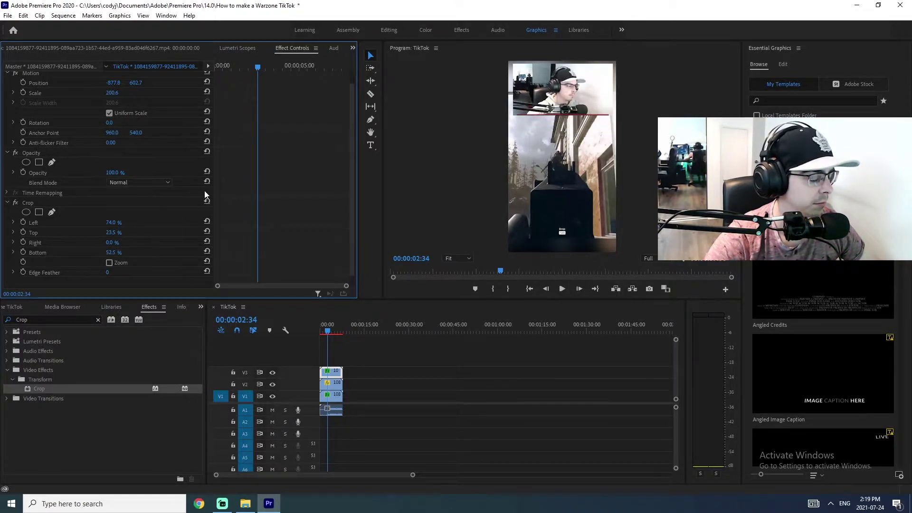
Step: Scale the facecam to 244.3% and reposition it at the top of the frame
{"action": "left_click", "coordinate": [467, 100]}
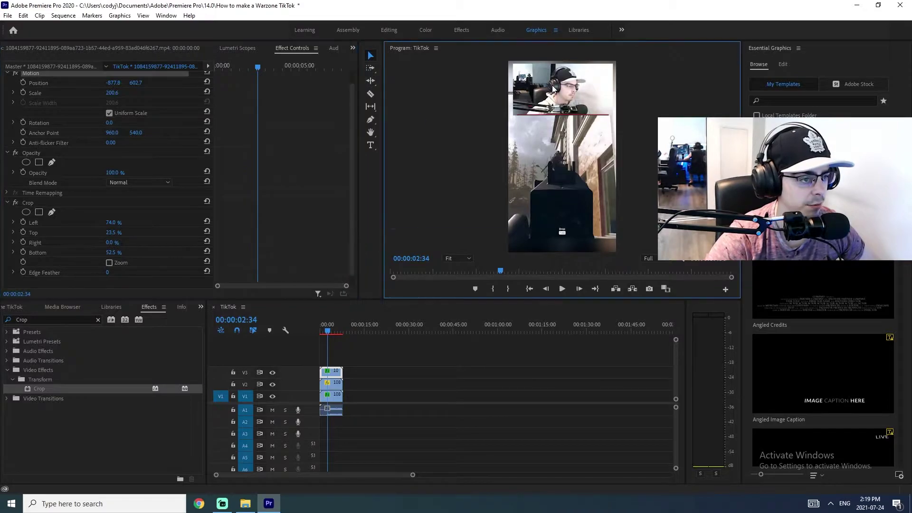
{"action": "left_click_drag", "start_coordinate": [467, 99], "coordinate": [466, 96]}
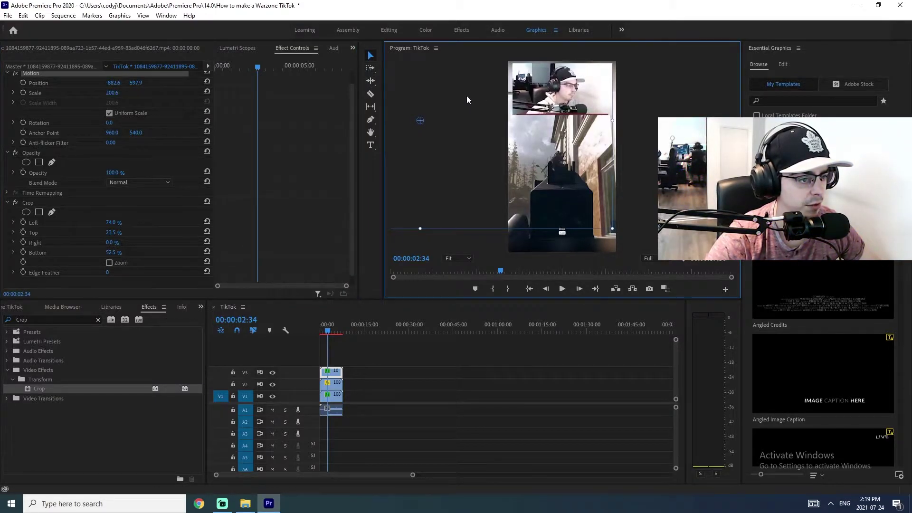
{"action": "left_click_drag", "start_coordinate": [612, 228], "coordinate": [659, 254]}
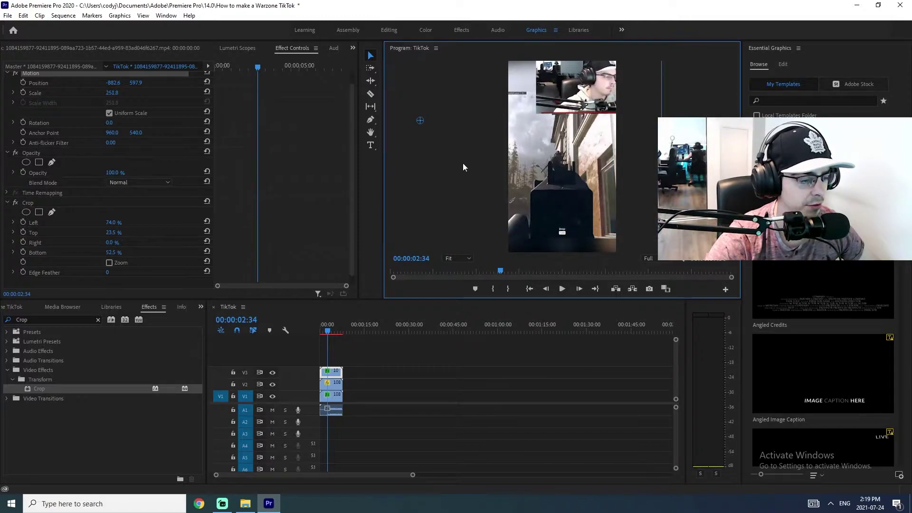
{"action": "left_click_drag", "start_coordinate": [463, 164], "coordinate": [422, 183]}
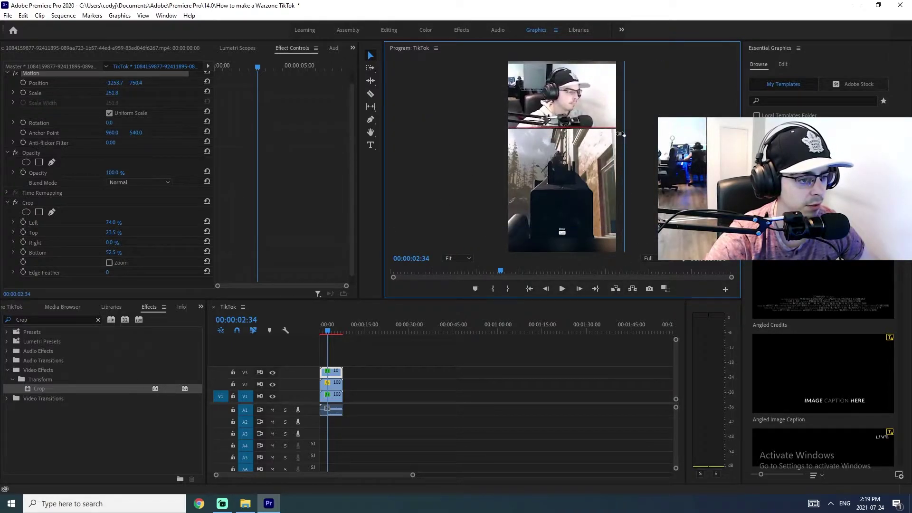
{"action": "left_click_drag", "start_coordinate": [624, 136], "coordinate": [621, 129]}
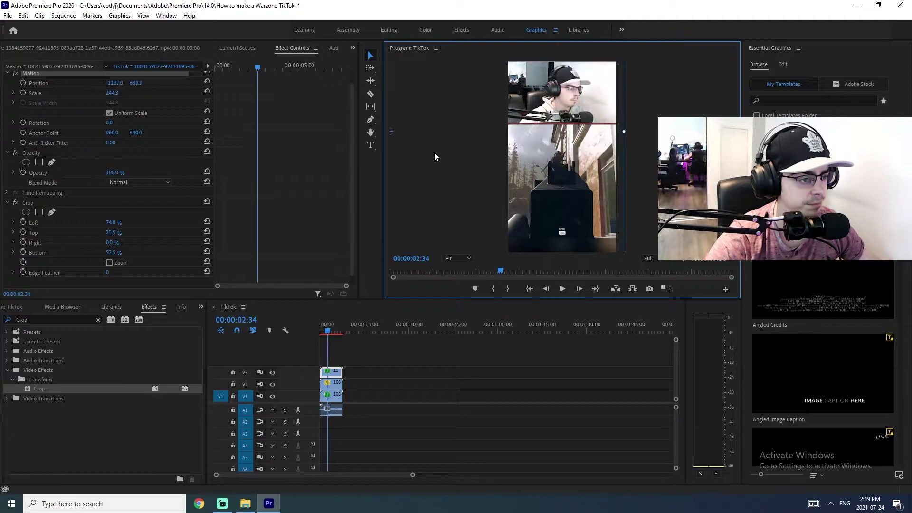
{"action": "left_click_drag", "start_coordinate": [433, 158], "coordinate": [433, 164]}
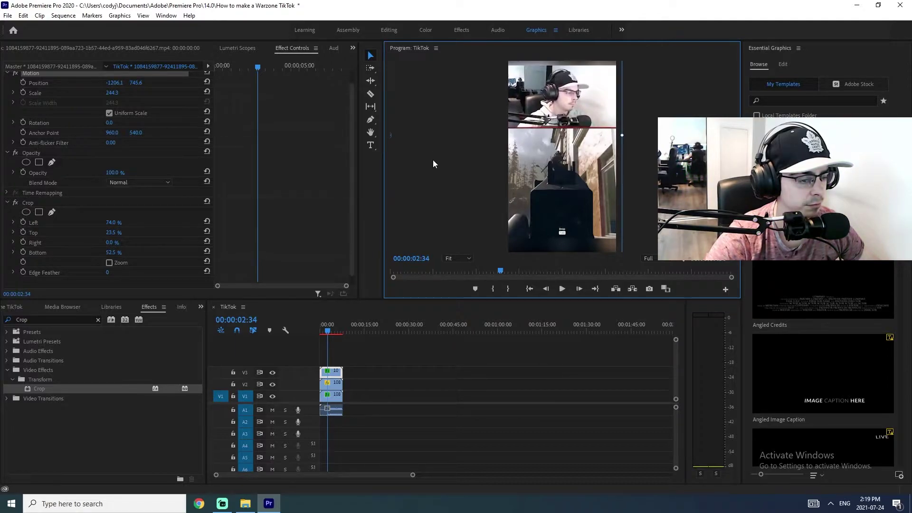
Step: Shrink the V2 gameplay clip to about 104.4% and settle it lower in the frame
{"action": "left_click", "coordinate": [651, 190]}
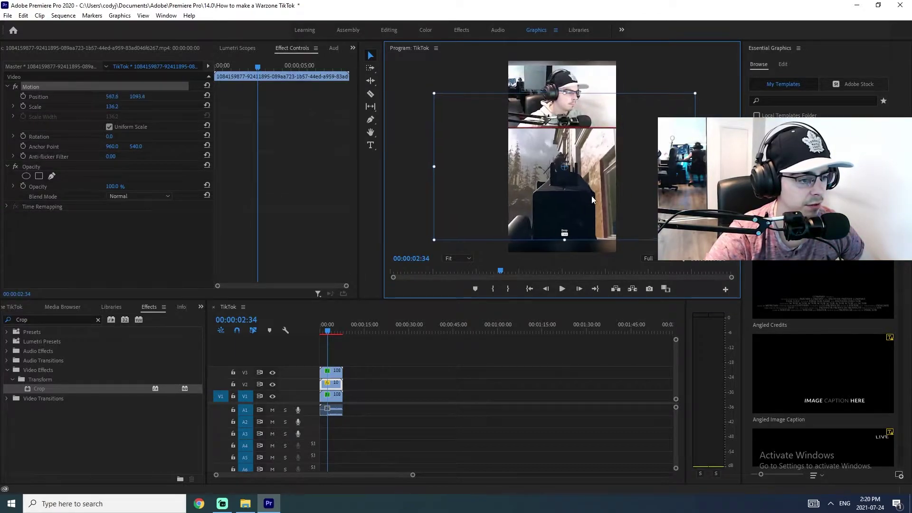
{"action": "left_click_drag", "start_coordinate": [590, 198], "coordinate": [586, 207]}
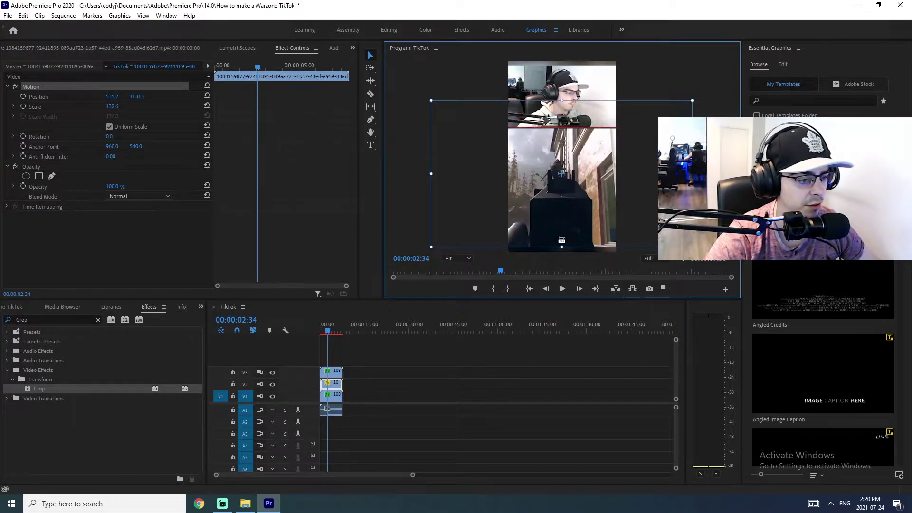
{"action": "left_click_drag", "start_coordinate": [692, 247], "coordinate": [665, 234]}
{"action": "left_click_drag", "start_coordinate": [603, 201], "coordinate": [597, 209]}
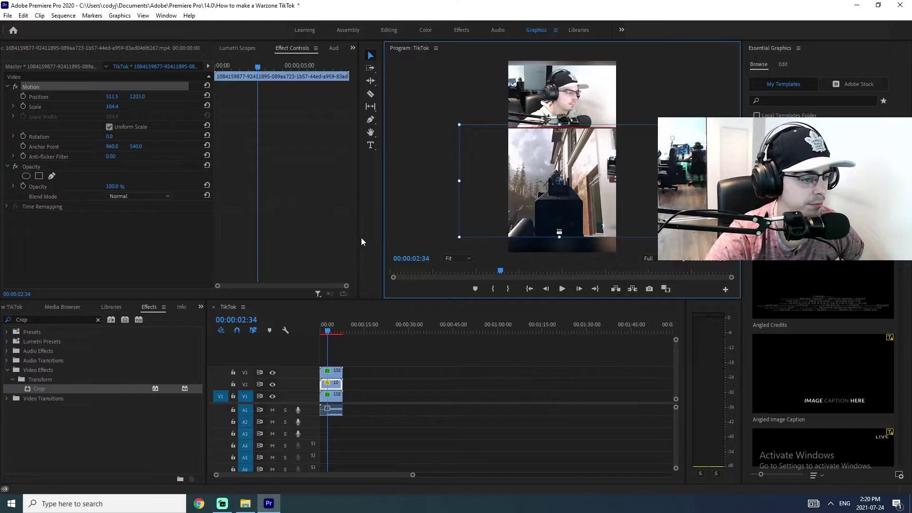
{"action": "left_click", "coordinate": [424, 128]}
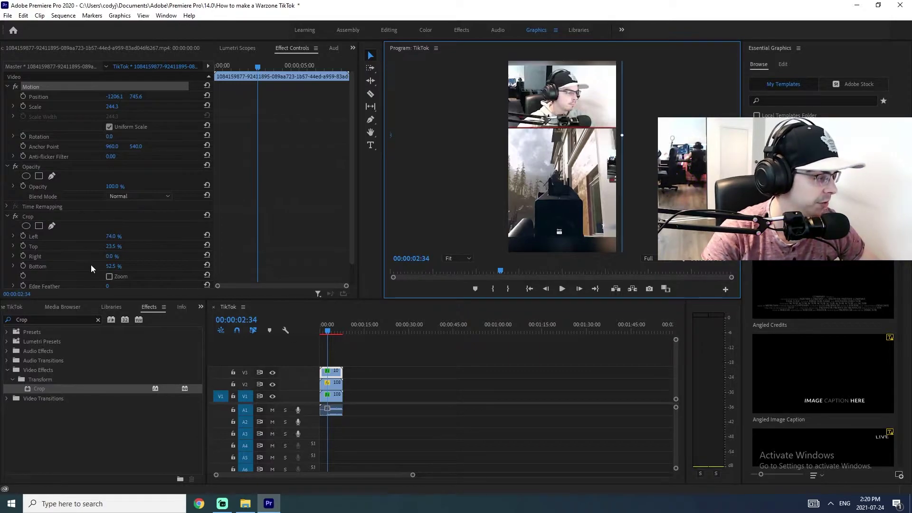
Step: Add Twitch.mov to the sequence on a new top V4 track
{"action": "left_click", "coordinate": [225, 48]}
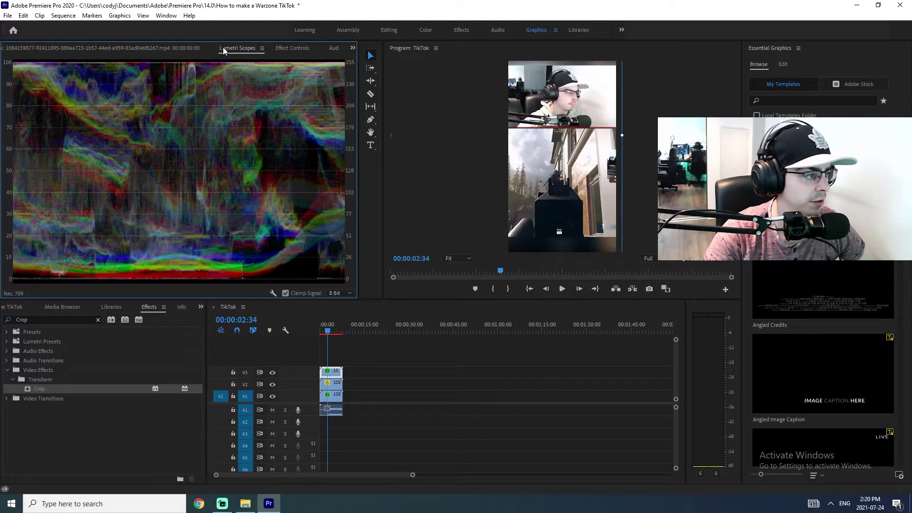
{"action": "left_click", "coordinate": [21, 310]}
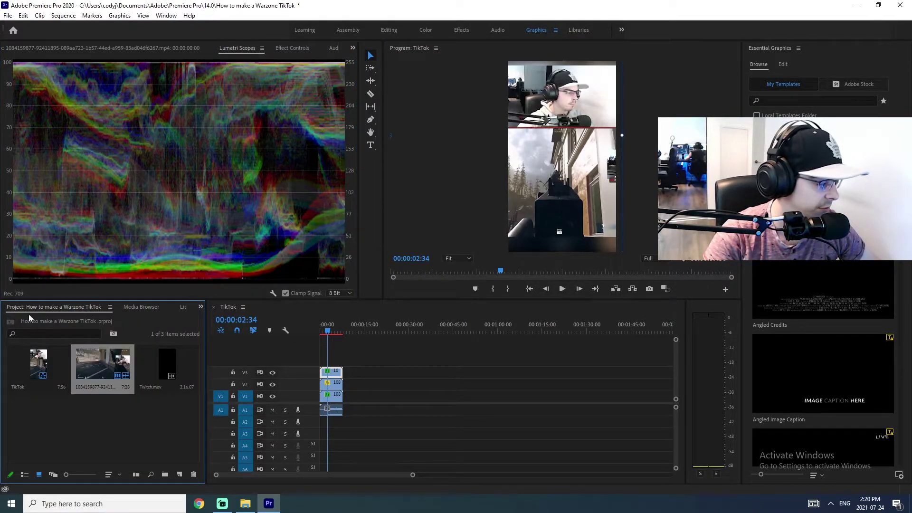
{"action": "left_click_drag", "start_coordinate": [167, 364], "coordinate": [324, 461]}
{"action": "mouse_move", "coordinate": [327, 331]}
{"action": "left_mouse_down"}
{"action": "mouse_move", "coordinate": [314, 330]}
{"action": "mouse_move", "coordinate": [326, 332]}
{"action": "left_mouse_up"}
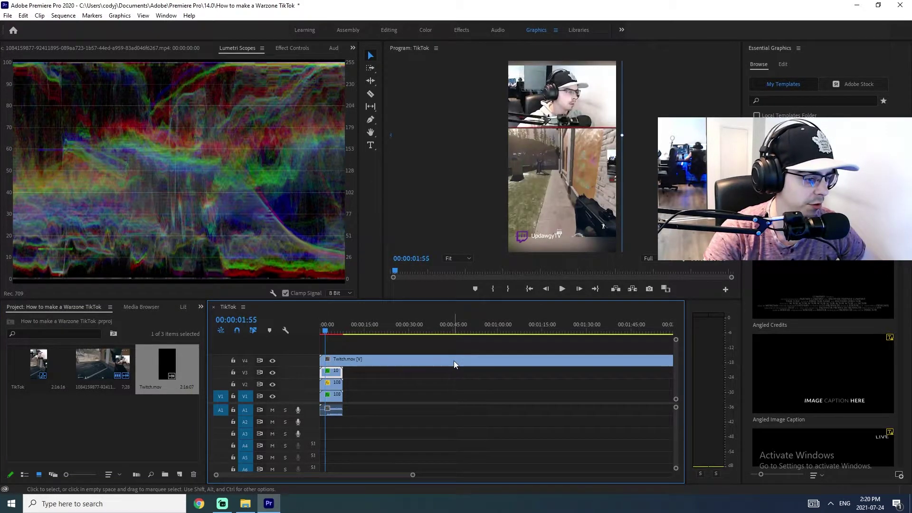
Step: Move the Twitch overlay so its UpdawgyTV banner sits at the frame's top
{"action": "double_click", "coordinate": [454, 361]}
{"action": "left_click", "coordinate": [537, 234]}
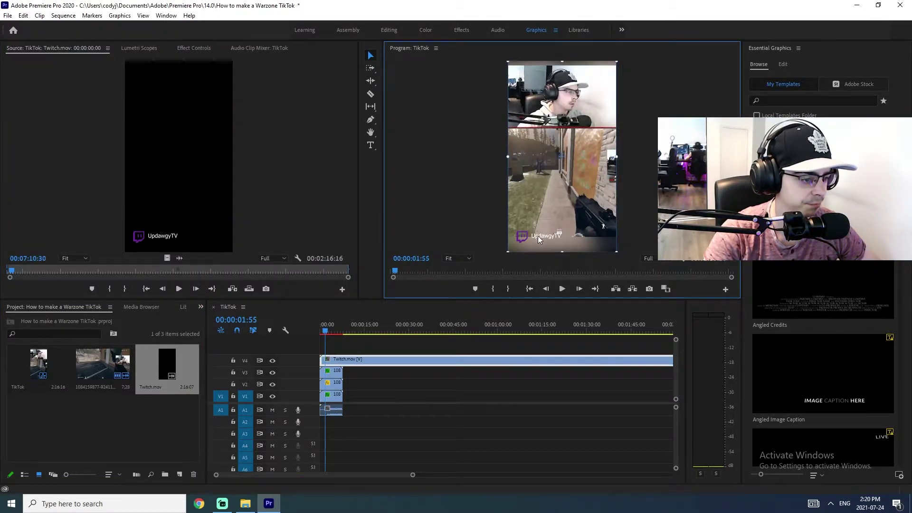
{"action": "mouse_move", "coordinate": [539, 196]}
{"action": "left_mouse_down"}
{"action": "mouse_move", "coordinate": [528, 98]}
{"action": "mouse_move", "coordinate": [536, 78]}
{"action": "mouse_move", "coordinate": [537, 224]}
{"action": "mouse_move", "coordinate": [534, 204]}
{"action": "left_mouse_up"}
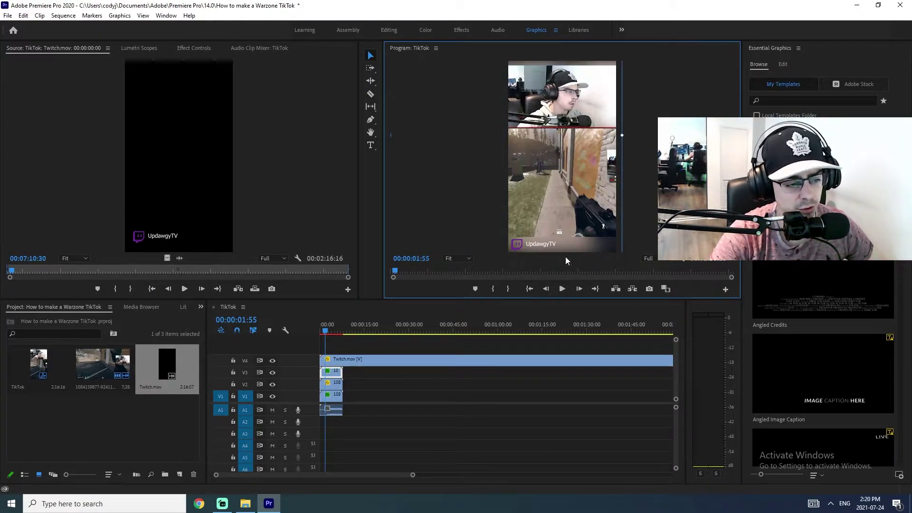
{"action": "left_click", "coordinate": [469, 229]}
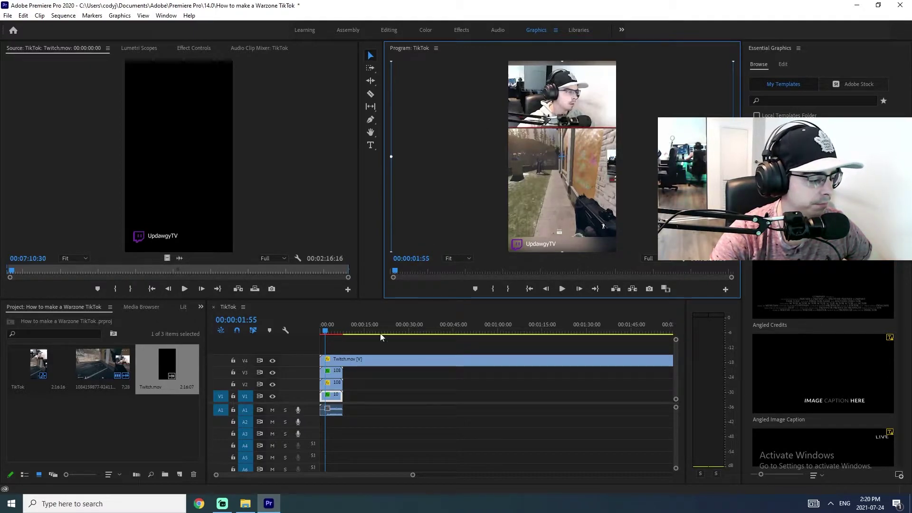
{"action": "left_click", "coordinate": [333, 360]}
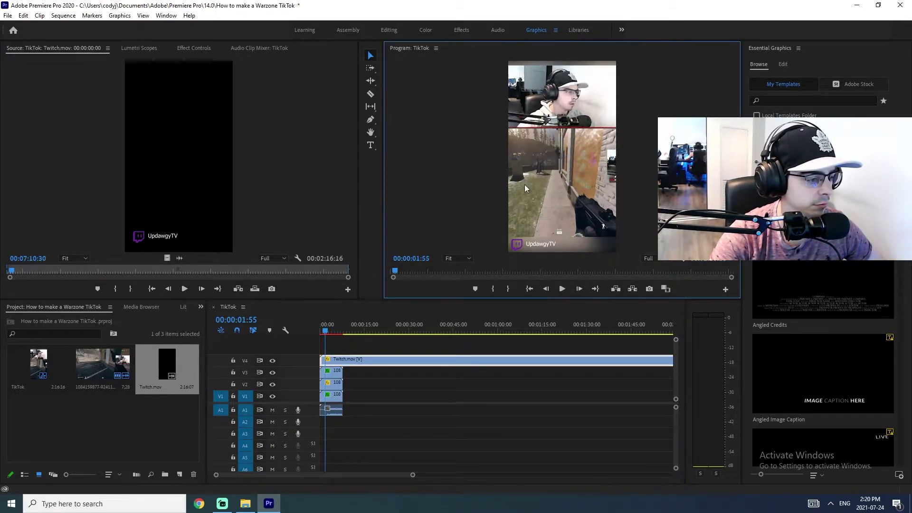
{"action": "left_click_drag", "start_coordinate": [525, 147], "coordinate": [526, 9]}
Step: Swap the V2 and V3 clips, lower the facecam about 30 px, and nudge the UpdawgyTV title
{"action": "left_click", "coordinate": [394, 100]}
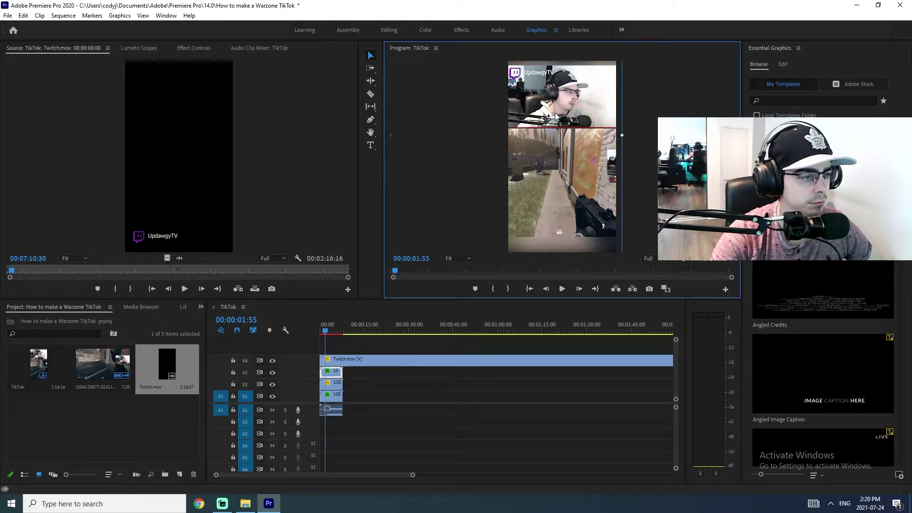
{"action": "left_click_drag", "start_coordinate": [325, 385], "coordinate": [335, 373]}
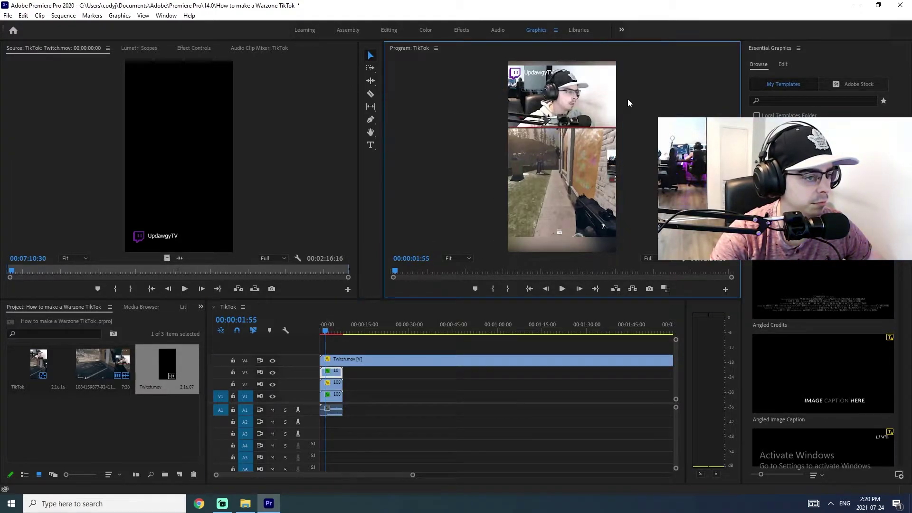
{"action": "left_click_drag", "start_coordinate": [592, 102], "coordinate": [594, 116]}
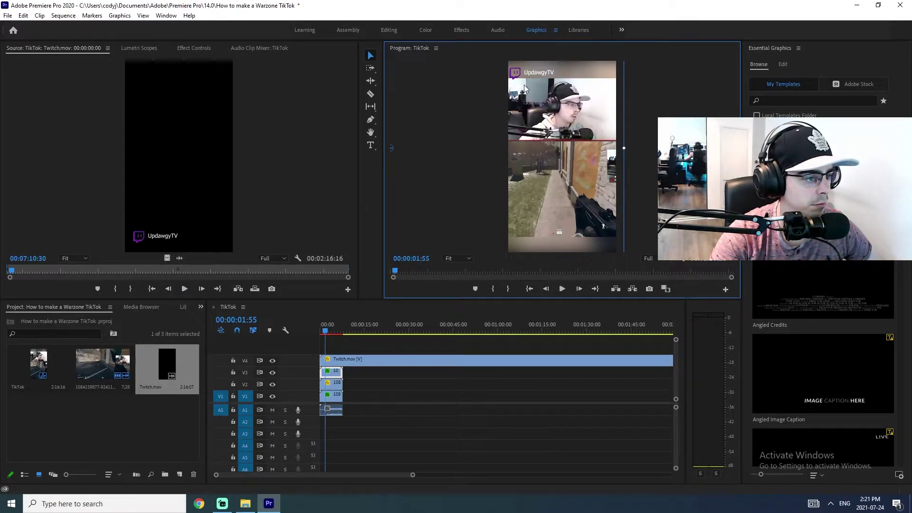
{"action": "left_click", "coordinate": [327, 394]}
{"action": "left_click", "coordinate": [535, 73]}
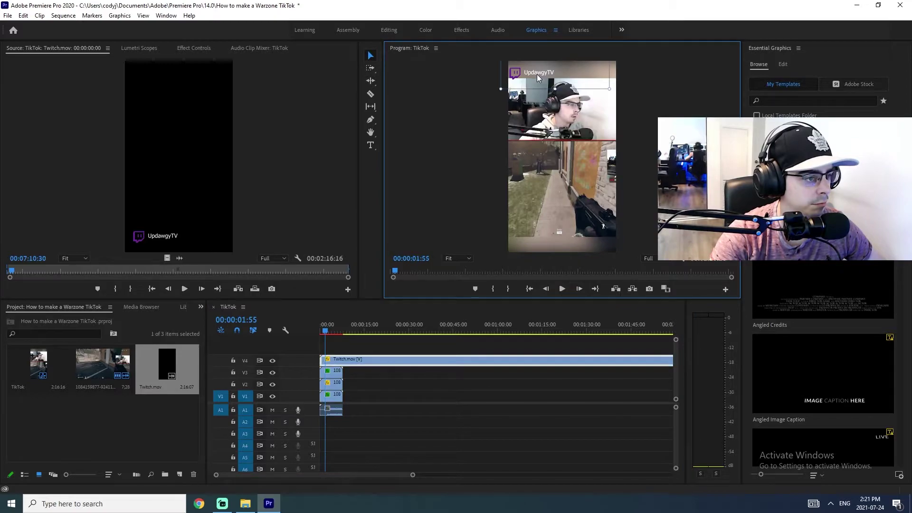
{"action": "left_click_drag", "start_coordinate": [540, 68], "coordinate": [542, 64]}
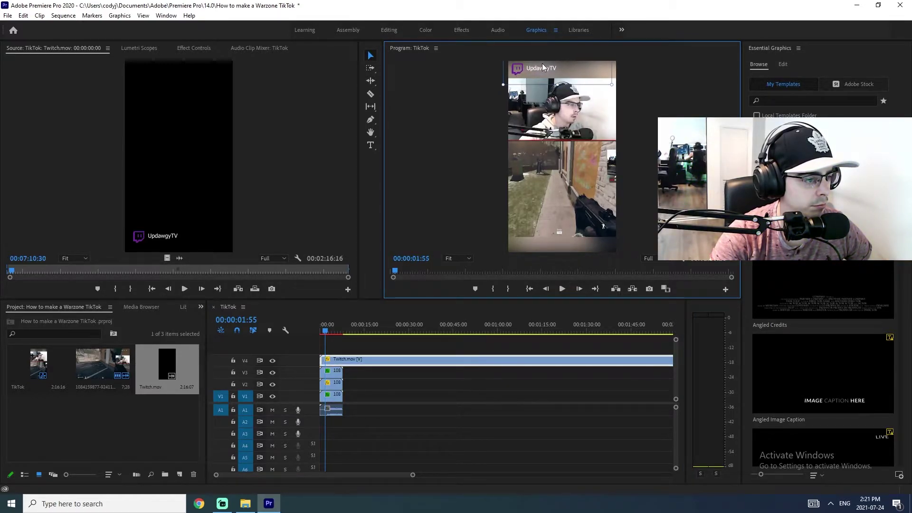
{"action": "left_click", "coordinate": [544, 116]}
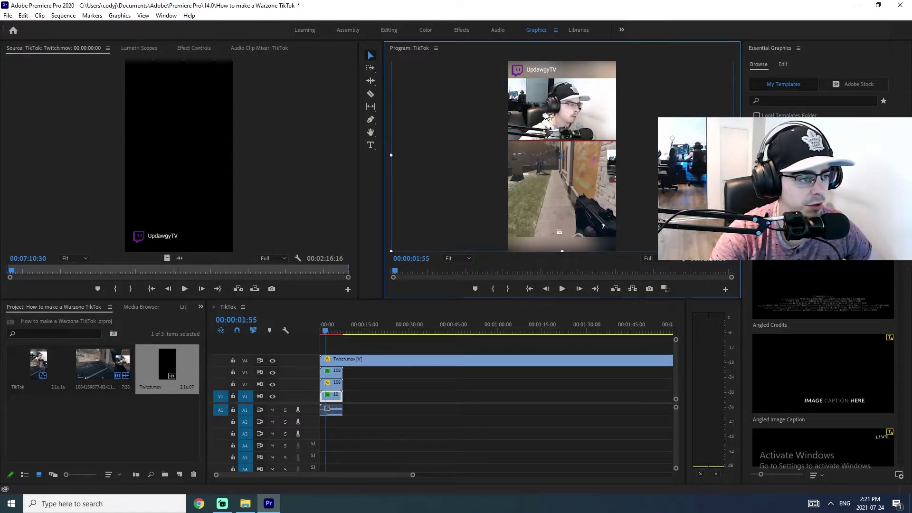
Step: Render the TikTok sequence's video previews, stop playback at the start, and shrink the facecam slightly
{"action": "left_click", "coordinate": [629, 331]}
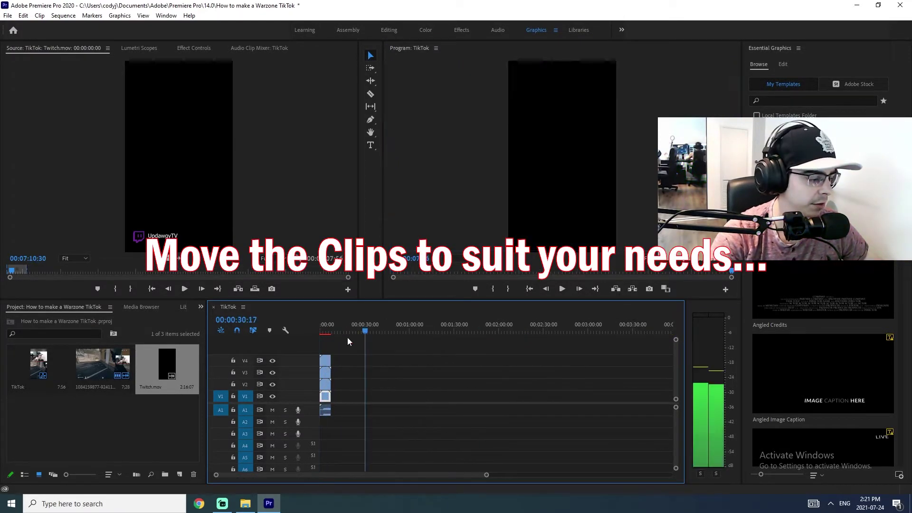
{"action": "key", "text": "Return"}
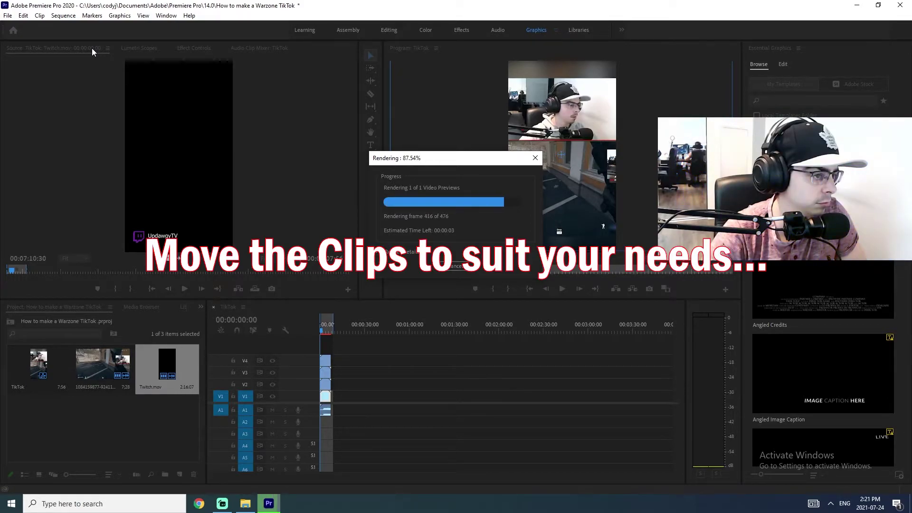
{"action": "key", "text": "space"}
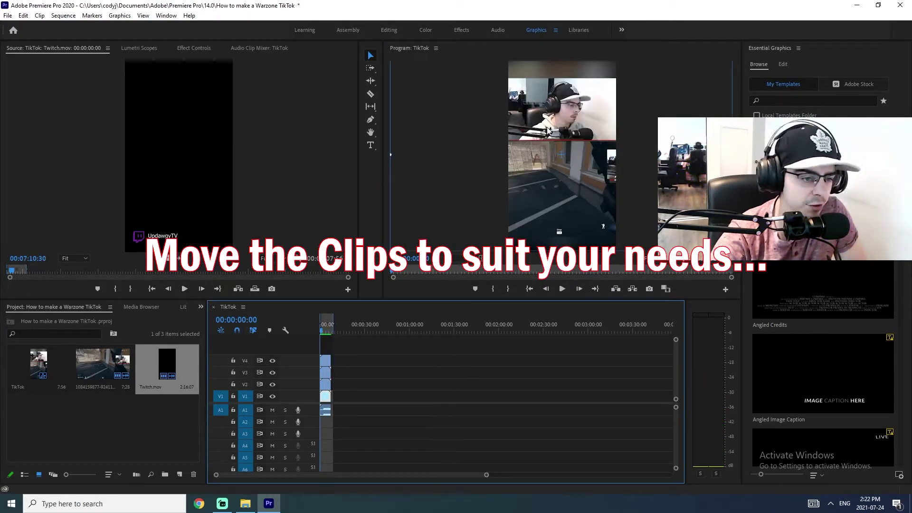
{"action": "left_click_drag", "start_coordinate": [616, 140], "coordinate": [575, 132]}
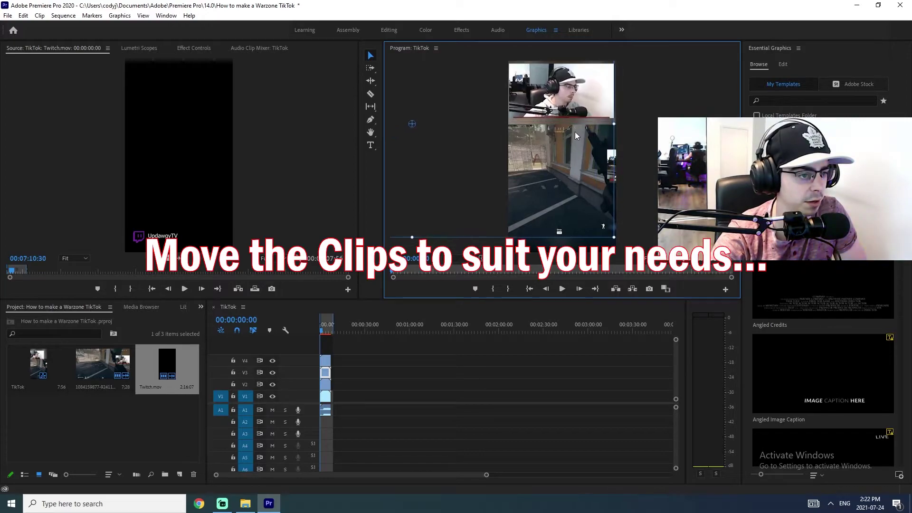
Step: Load the V3 gameplay clip in Source, zoom the timeline onto the short clips, and play from 06:36
{"action": "double_click", "coordinate": [332, 373]}
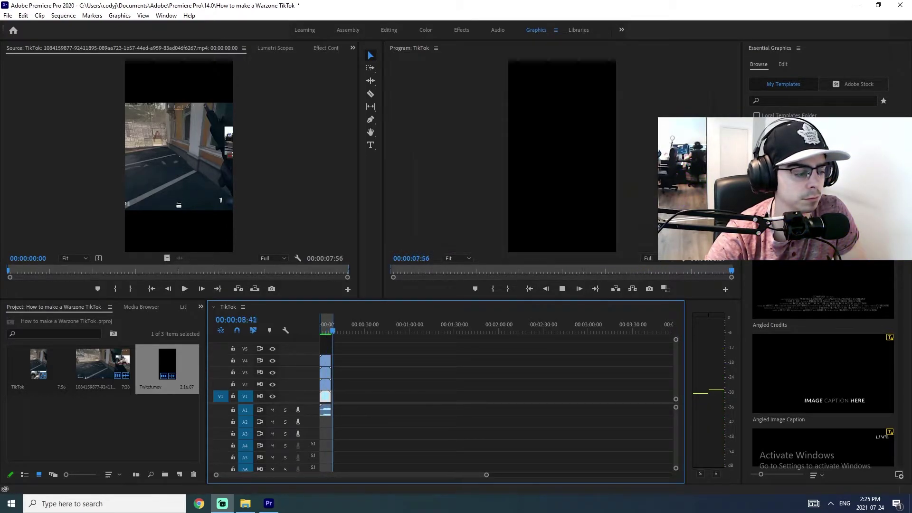
{"action": "left_click", "coordinate": [331, 332]}
{"action": "left_click", "coordinate": [332, 333]}
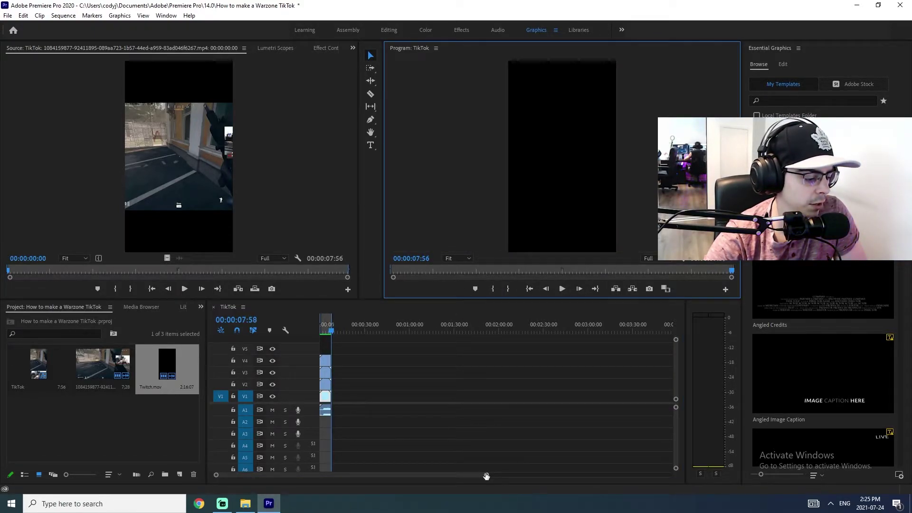
{"action": "left_click_drag", "start_coordinate": [486, 474], "coordinate": [344, 477]}
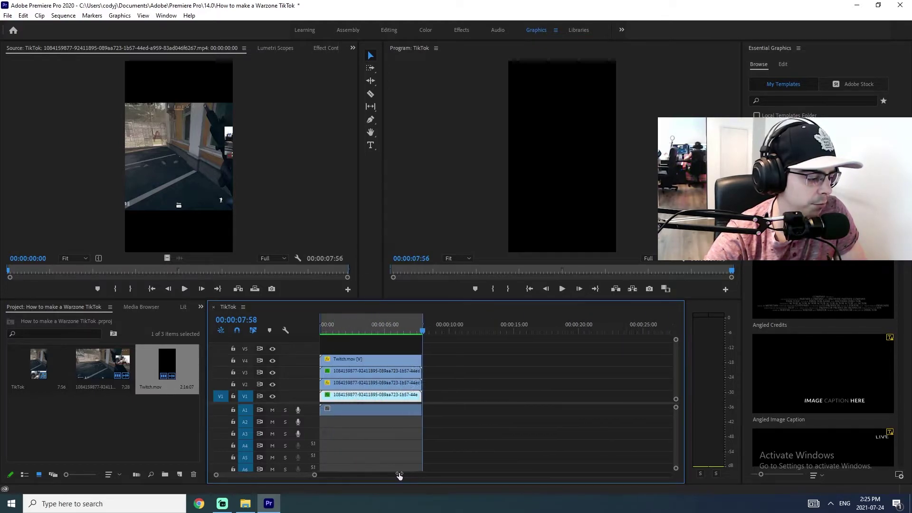
{"action": "left_click", "coordinate": [426, 334]}
{"action": "left_click", "coordinate": [407, 332]}
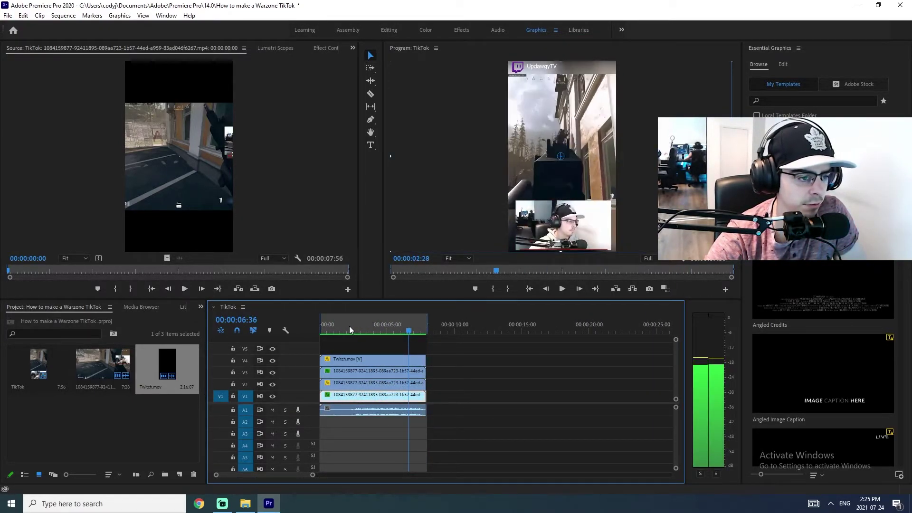
{"action": "left_click_drag", "start_coordinate": [337, 326], "coordinate": [384, 336]}
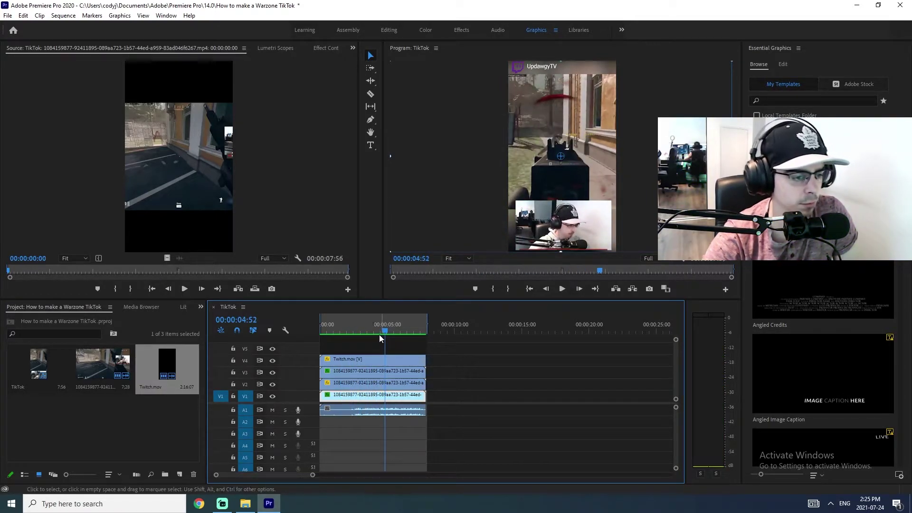
{"action": "key", "text": "space"}
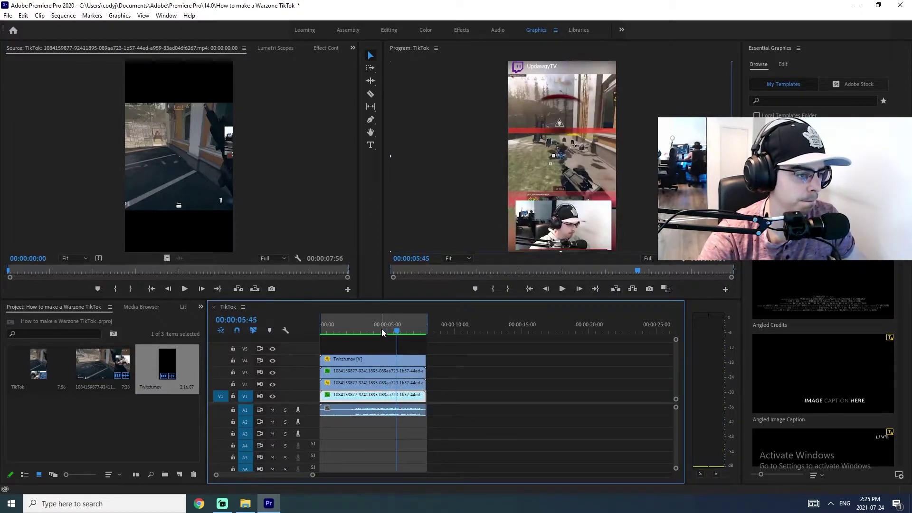
{"action": "left_click", "coordinate": [396, 332]}
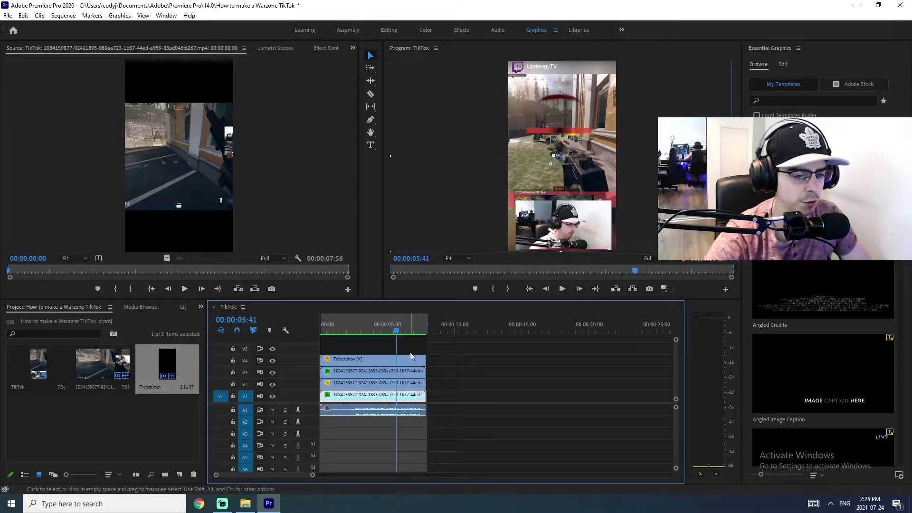
Step: Drag the Basic Title template from Essential Graphics onto V5 at the playhead
{"action": "left_click", "coordinate": [706, 311]}
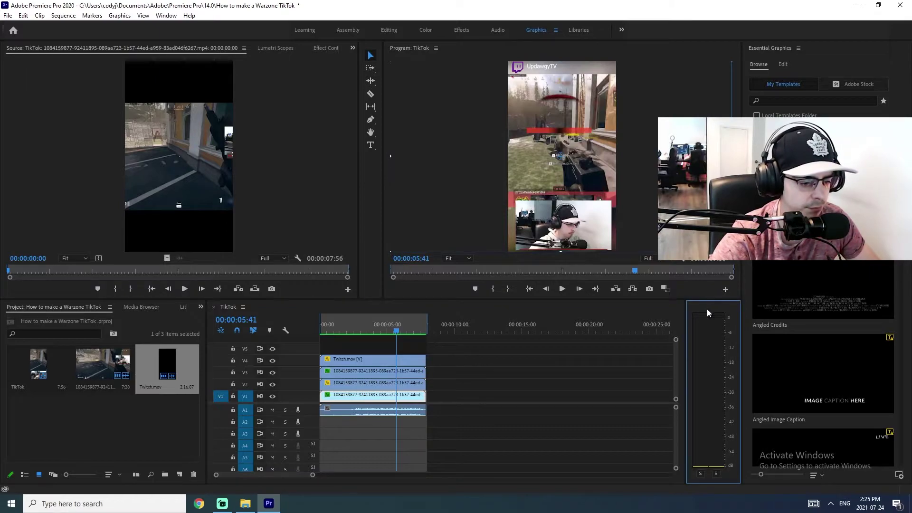
{"action": "scroll", "coordinate": [825, 341], "scroll_direction": "down", "scroll_amount": 2}
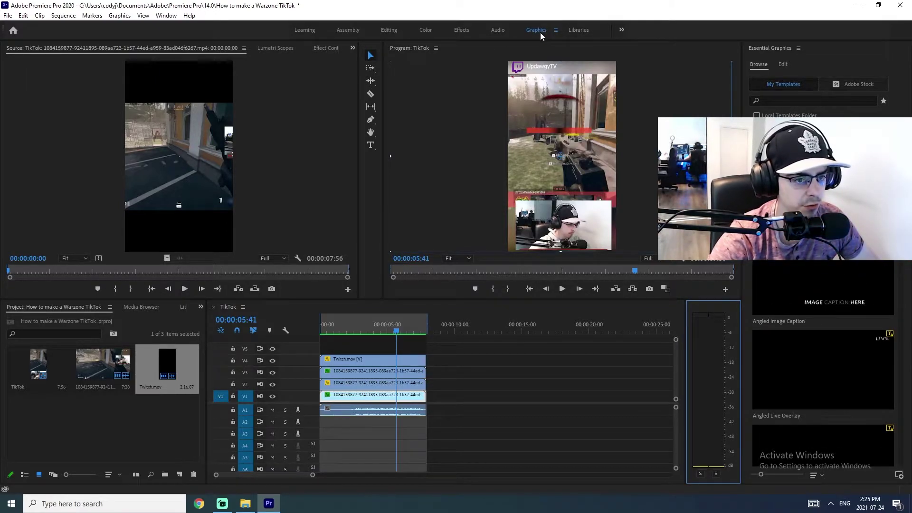
{"action": "scroll", "coordinate": [823, 370], "scroll_direction": "up", "scroll_amount": 2}
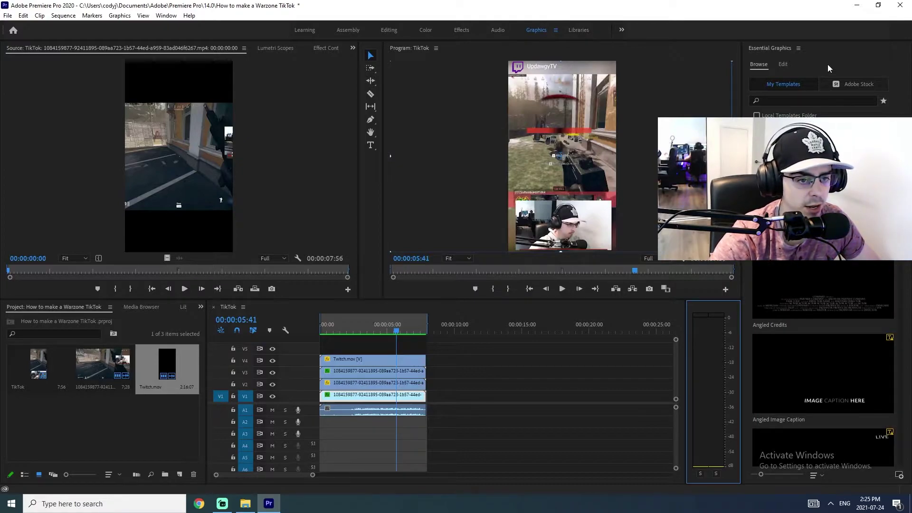
{"action": "scroll", "coordinate": [822, 370], "scroll_direction": "down", "scroll_amount": 2}
{"action": "scroll", "coordinate": [823, 371], "scroll_direction": "down", "scroll_amount": 2}
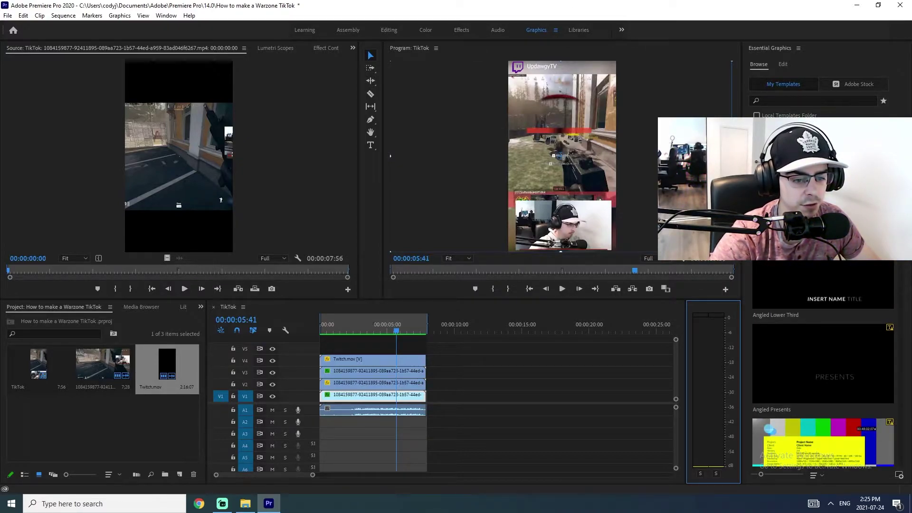
{"action": "scroll", "coordinate": [822, 371], "scroll_direction": "down", "scroll_amount": 5}
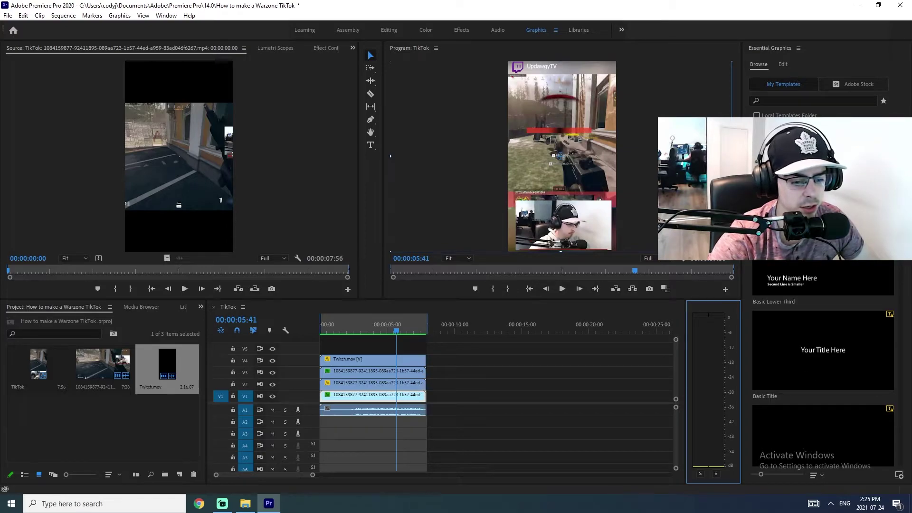
{"action": "left_click", "coordinate": [849, 350]}
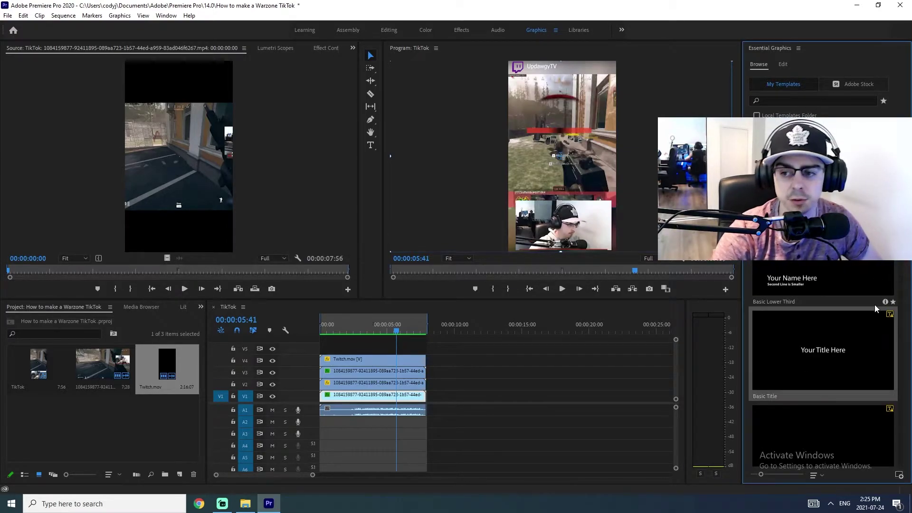
{"action": "left_click_drag", "start_coordinate": [834, 324], "coordinate": [401, 350]}
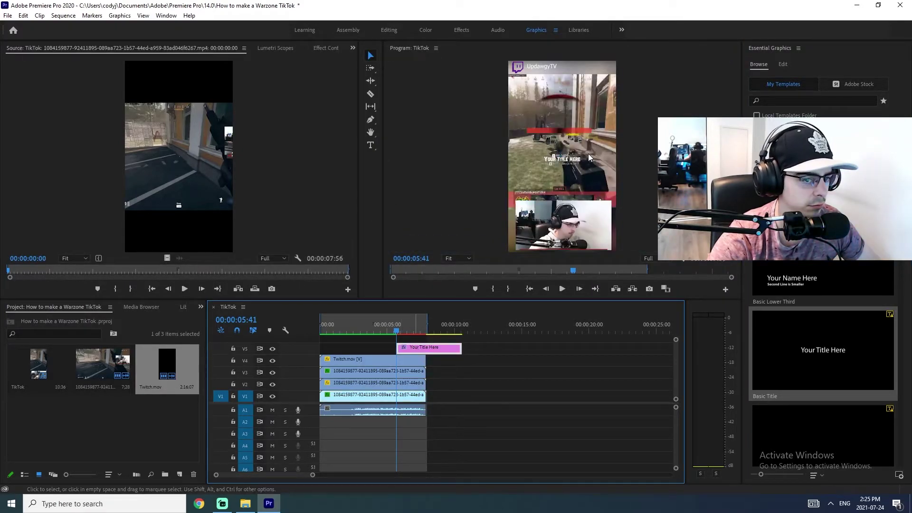
{"action": "double_click", "coordinate": [559, 162]}
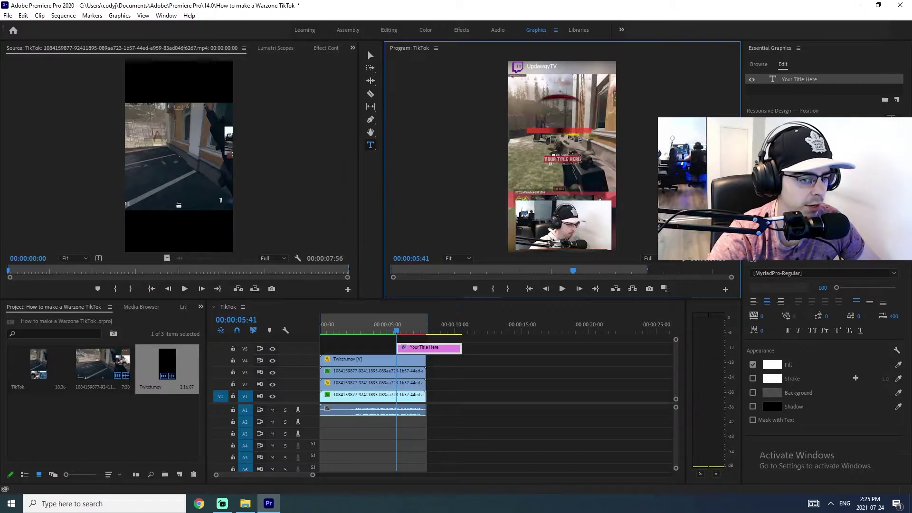
Step: Retype the title as 'OH MY GOD' at size 350 in Franklin Gothic Demi Cond
{"action": "type", "text": "Oh MY HO"}
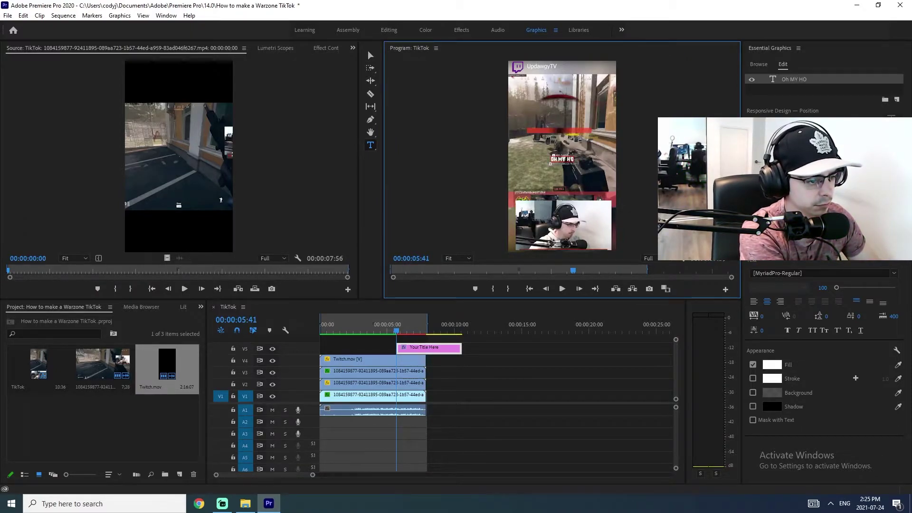
{"action": "key", "text": "BackSpace"}
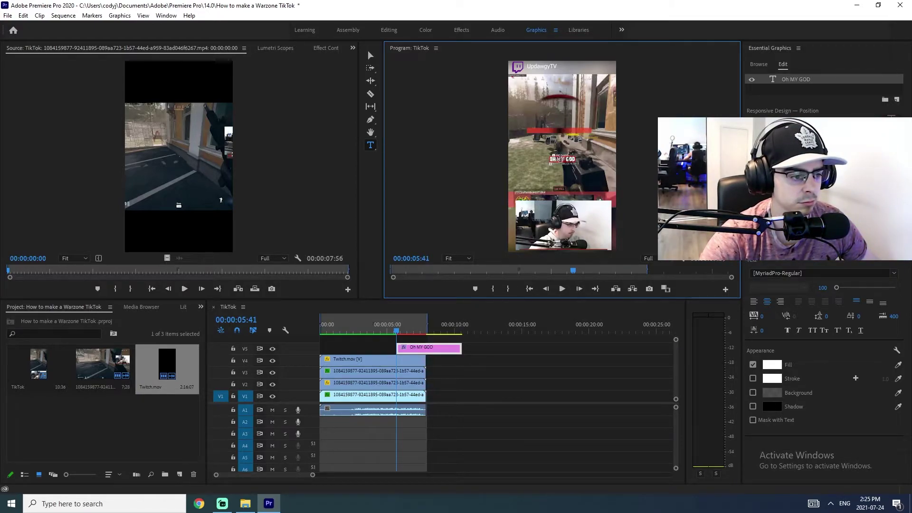
{"action": "left_click_drag", "start_coordinate": [837, 291], "coordinate": [846, 288]}
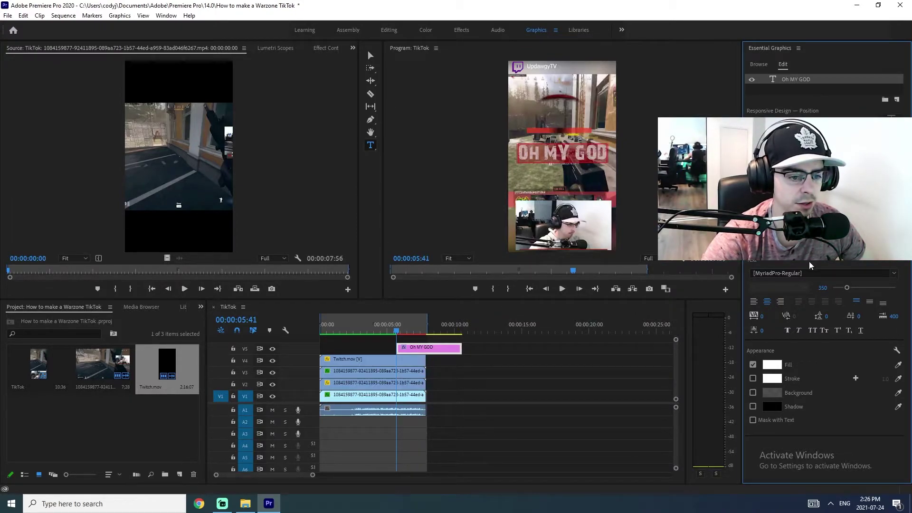
{"action": "left_click", "coordinate": [813, 273]}
{"action": "left_click", "coordinate": [818, 375]}
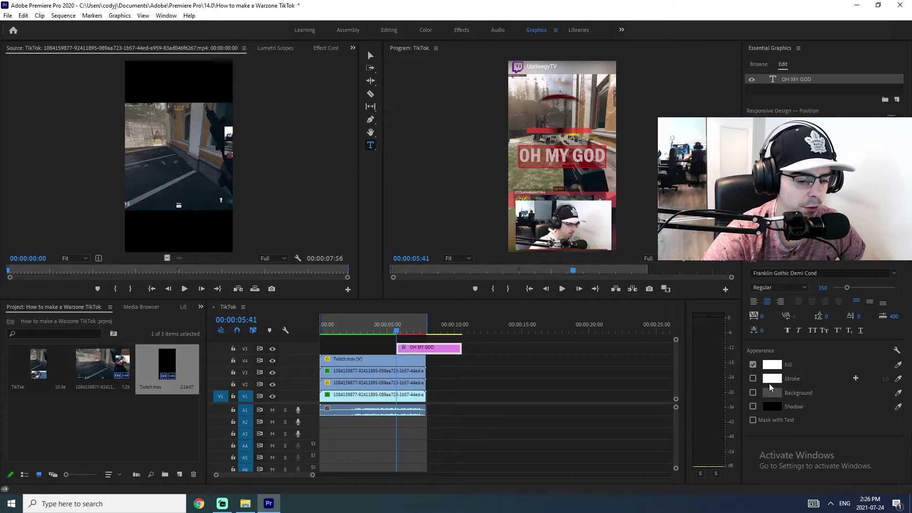
Step: Enable a bright red stroke on the OH MY GOD title and set its width to 10
{"action": "left_click", "coordinate": [753, 379]}
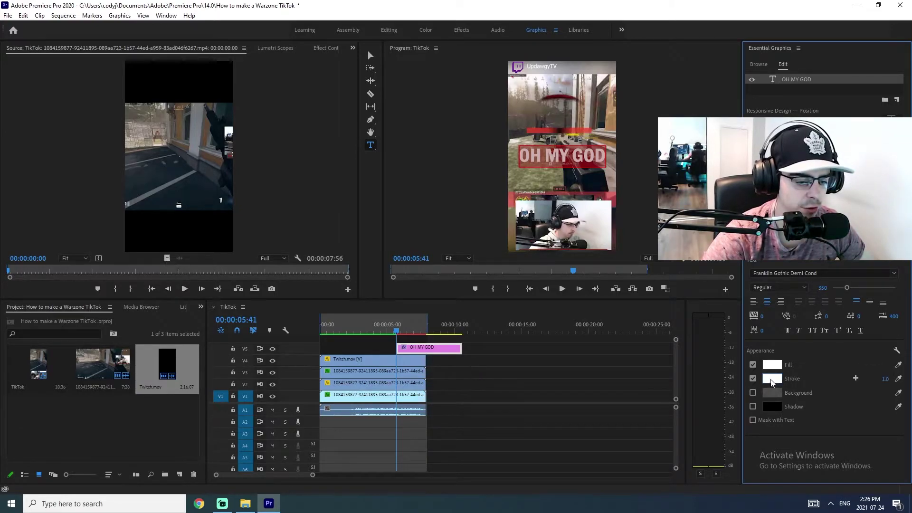
{"action": "left_click", "coordinate": [770, 379]}
{"action": "left_click_drag", "start_coordinate": [459, 192], "coordinate": [455, 314]}
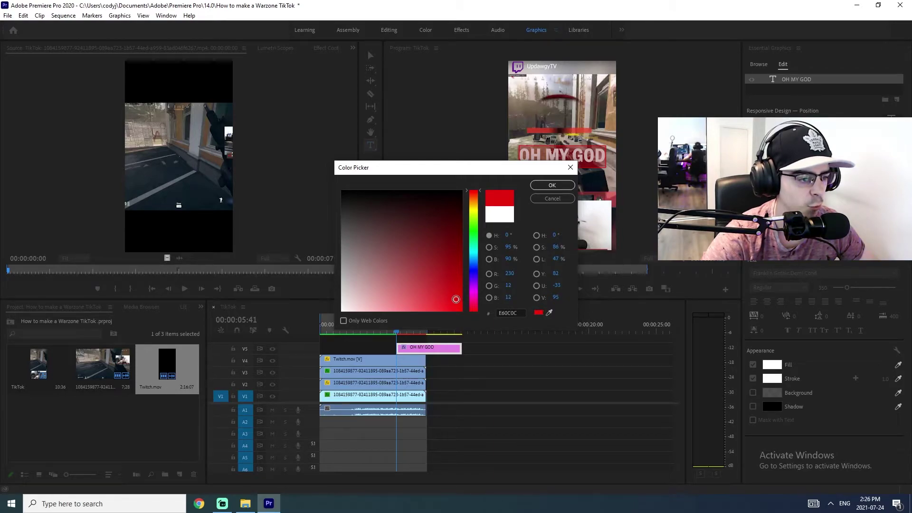
{"action": "left_click", "coordinate": [552, 185]}
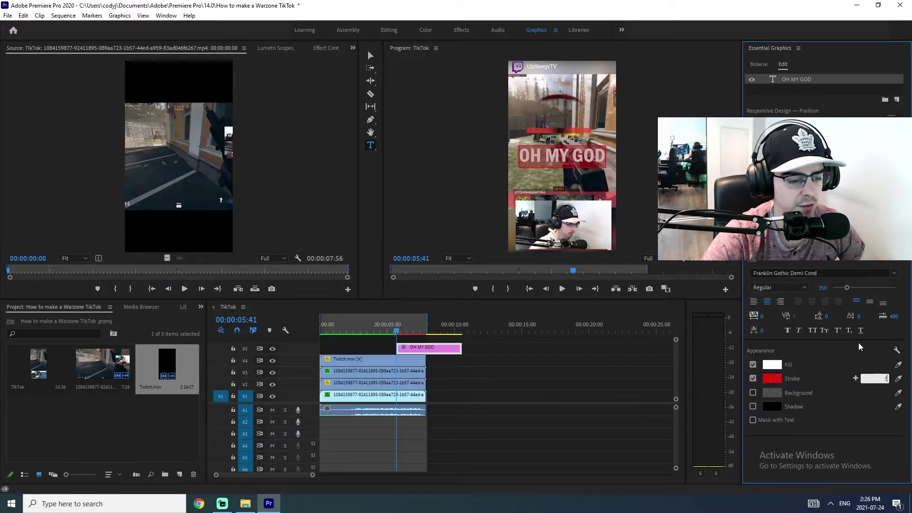
{"action": "key", "text": "Return"}
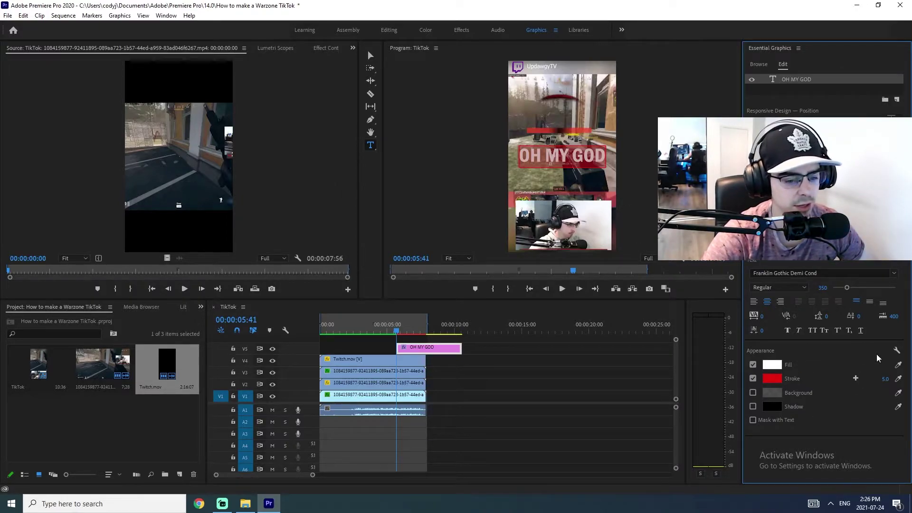
{"action": "type", "text": "7"}
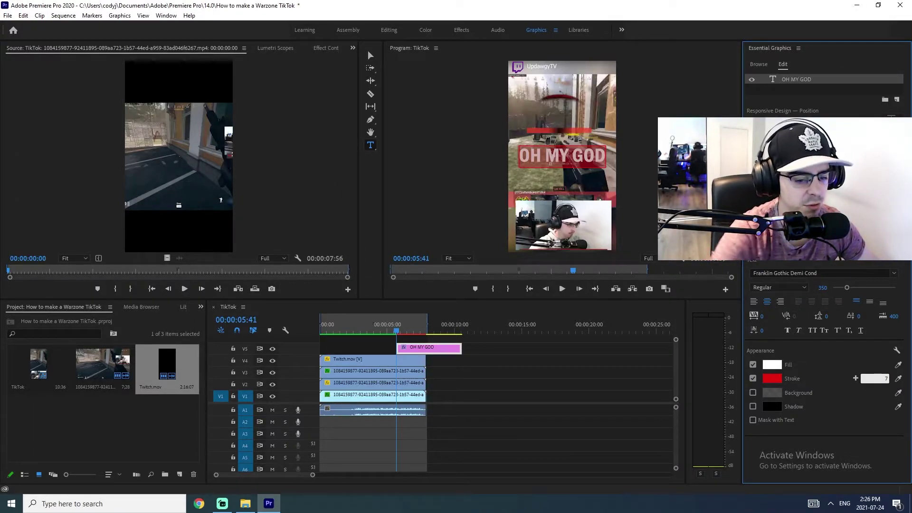
{"action": "left_click", "coordinate": [567, 181]}
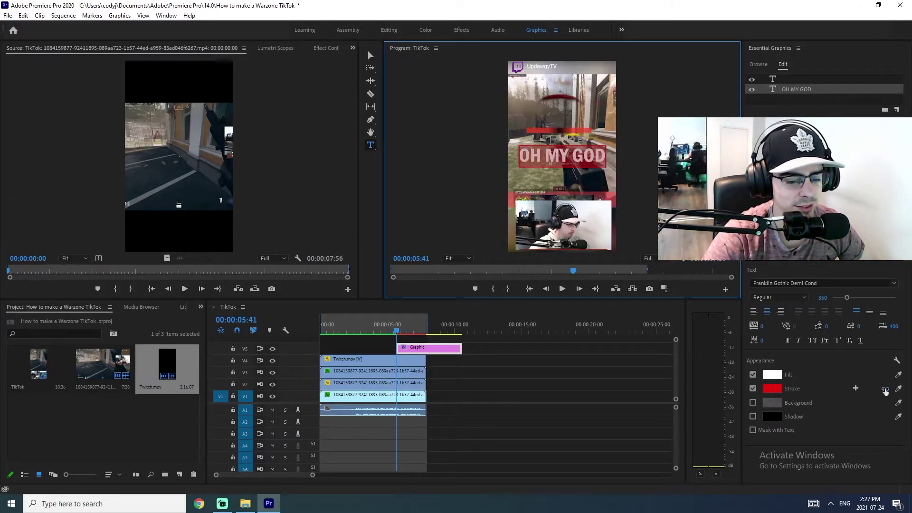
{"action": "left_click", "coordinate": [821, 190]}
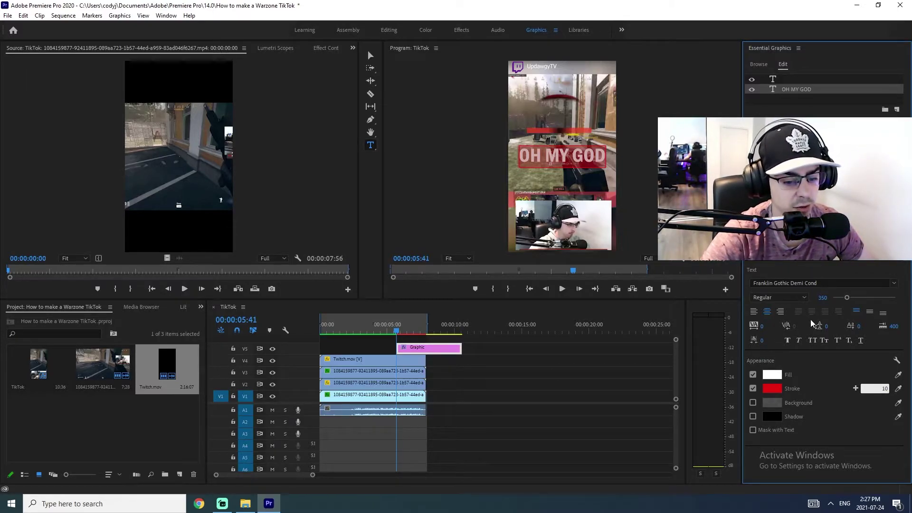
{"action": "left_click", "coordinate": [698, 200]}
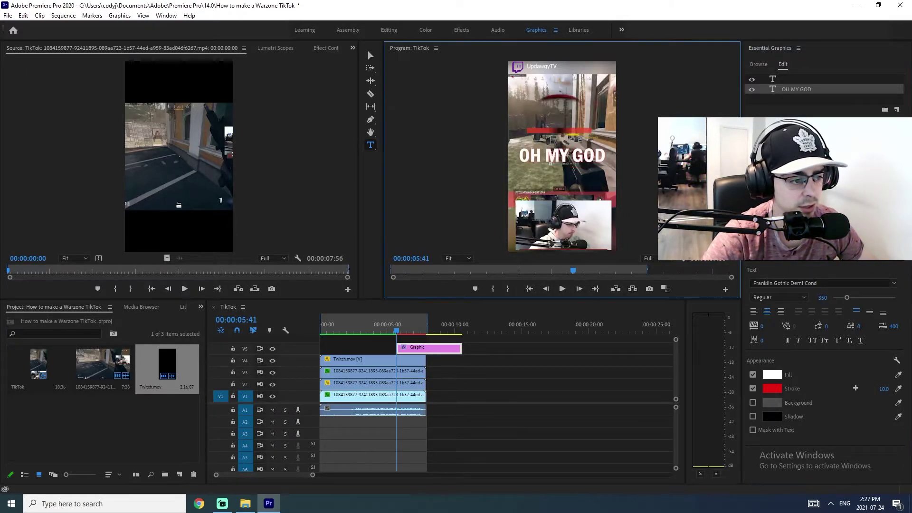
Step: Delete the empty text layer, move OH MY GOD higher, and trim its V5 clip to end at 06:27
{"action": "left_click", "coordinate": [371, 56]}
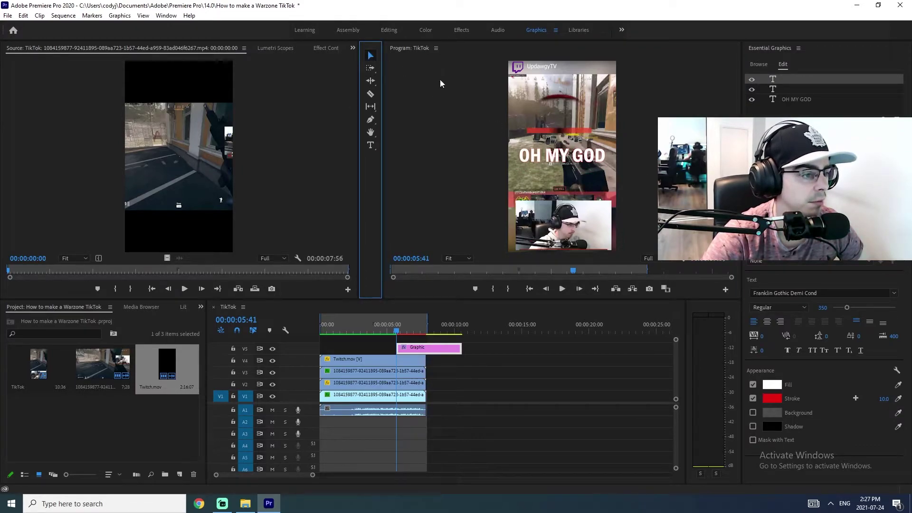
{"action": "left_click", "coordinate": [439, 79]}
{"action": "left_click", "coordinate": [807, 78]}
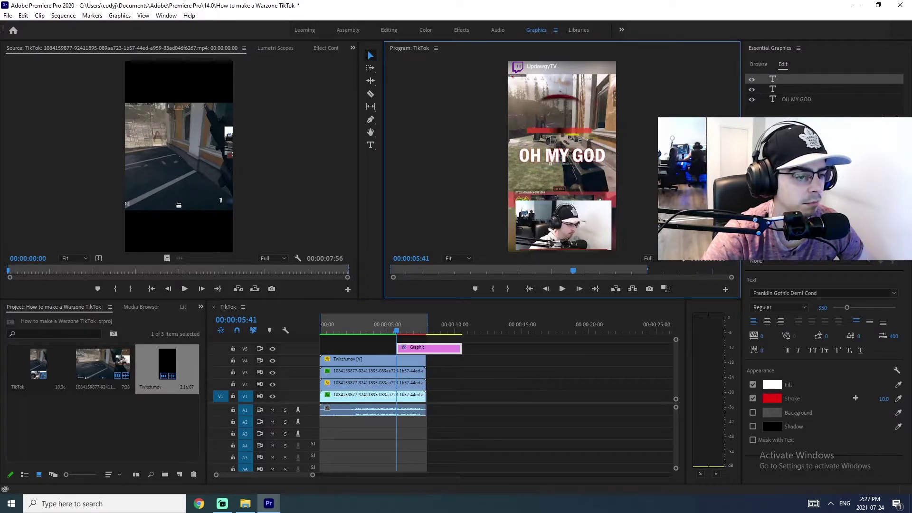
{"action": "key", "text": "Delete"}
{"action": "left_click", "coordinate": [582, 161]}
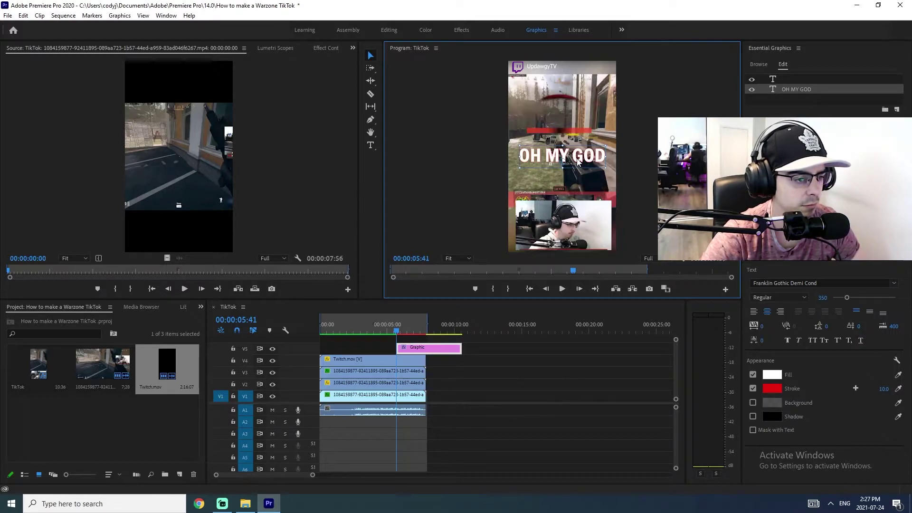
{"action": "left_click_drag", "start_coordinate": [578, 161], "coordinate": [575, 110]}
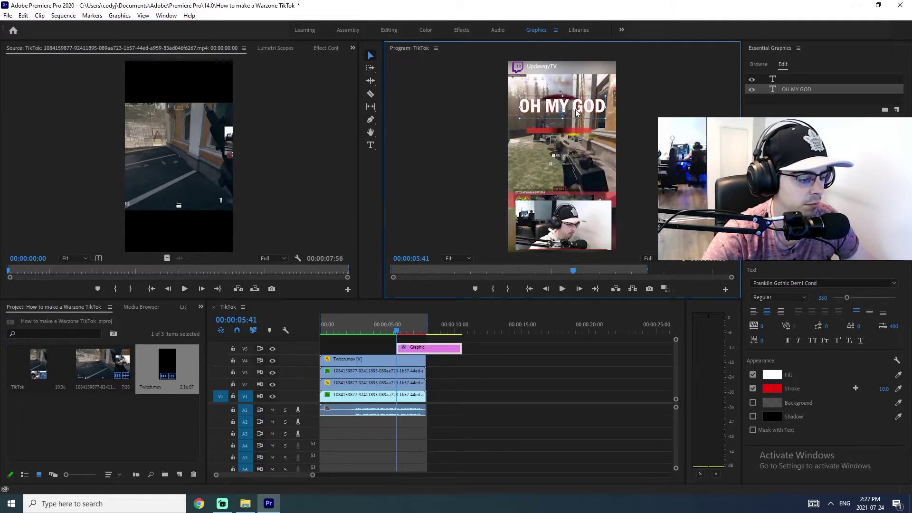
{"action": "left_click_drag", "start_coordinate": [398, 347], "coordinate": [404, 344]}
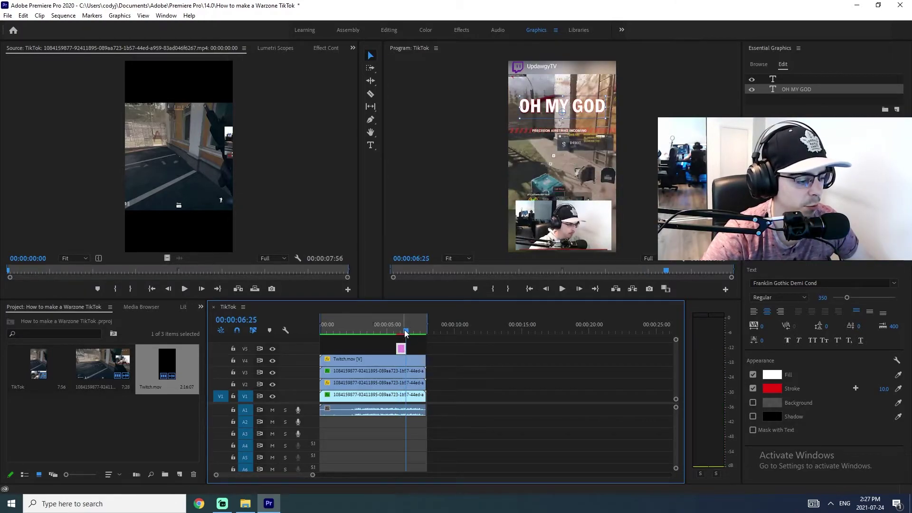
{"action": "left_click_drag", "start_coordinate": [405, 332], "coordinate": [406, 333]}
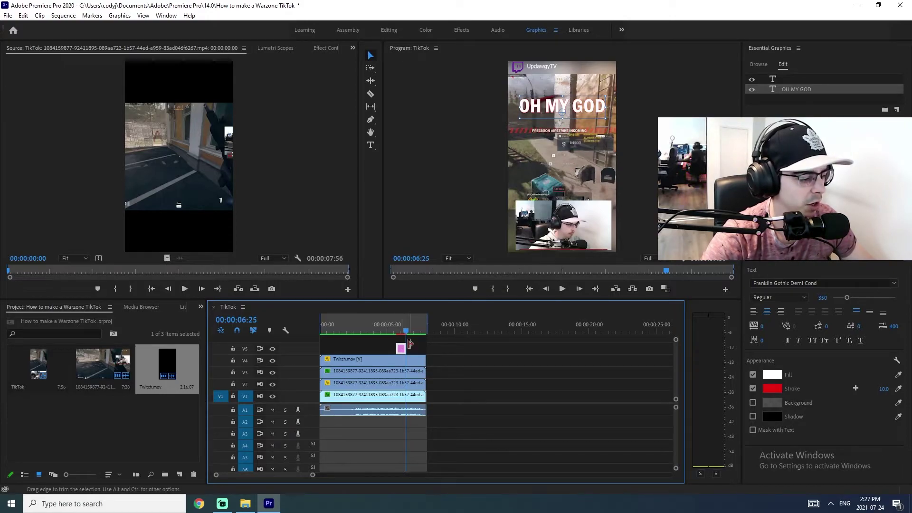
Step: Paste a copy of the caption after OH MY GOD and retype it as 'HE'S NASTY'
{"action": "mouse_move", "coordinate": [406, 333]}
{"action": "left_mouse_down"}
{"action": "mouse_move", "coordinate": [430, 333]}
{"action": "mouse_move", "coordinate": [421, 333]}
{"action": "left_mouse_up"}
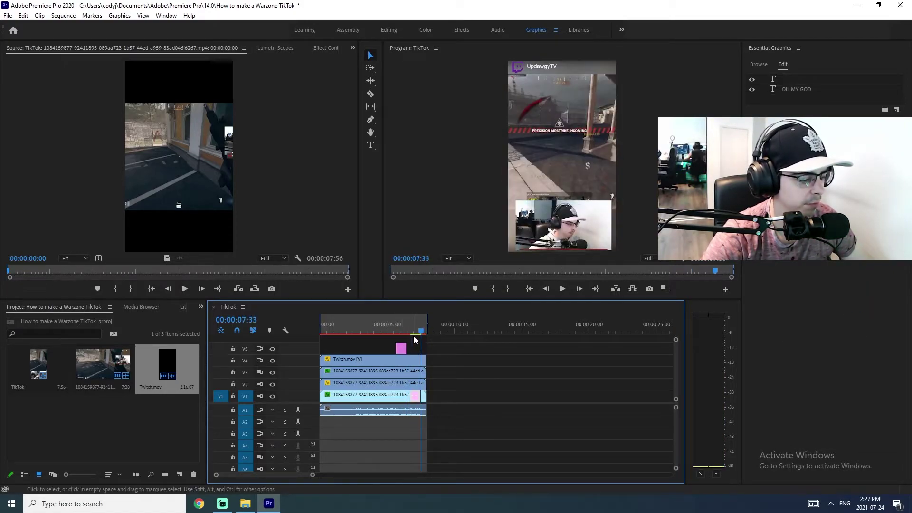
{"action": "left_click", "coordinate": [26, 16]}
{"action": "left_click", "coordinate": [33, 25]}
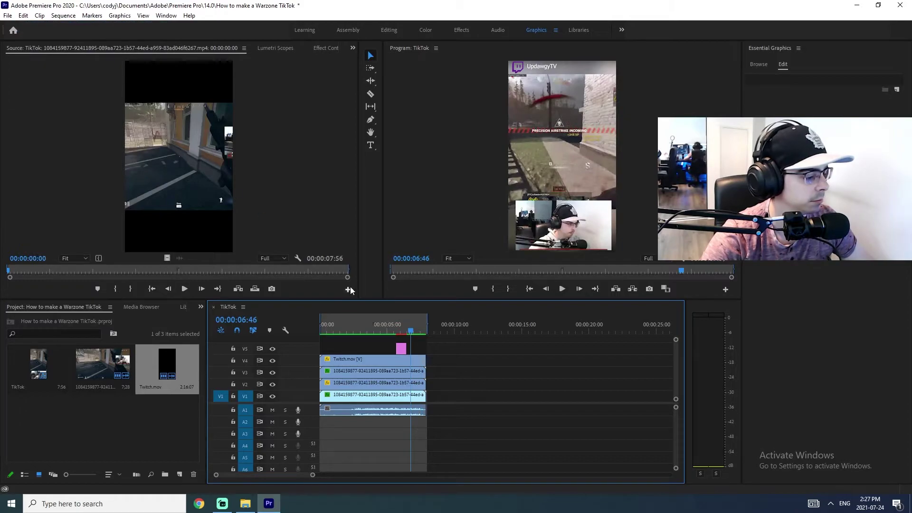
{"action": "left_click", "coordinate": [430, 332]}
{"action": "key", "text": "ctrl+v"}
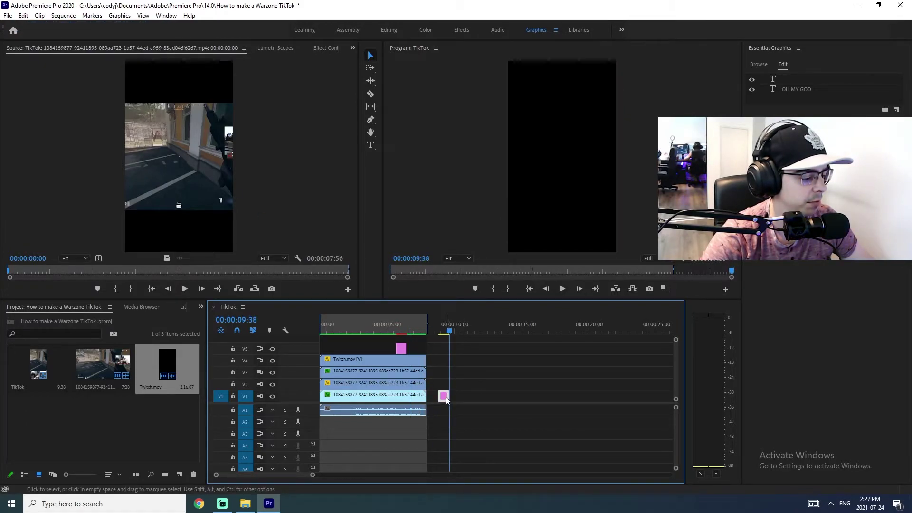
{"action": "left_click_drag", "start_coordinate": [442, 396], "coordinate": [409, 326]}
{"action": "double_click", "coordinate": [544, 104]}
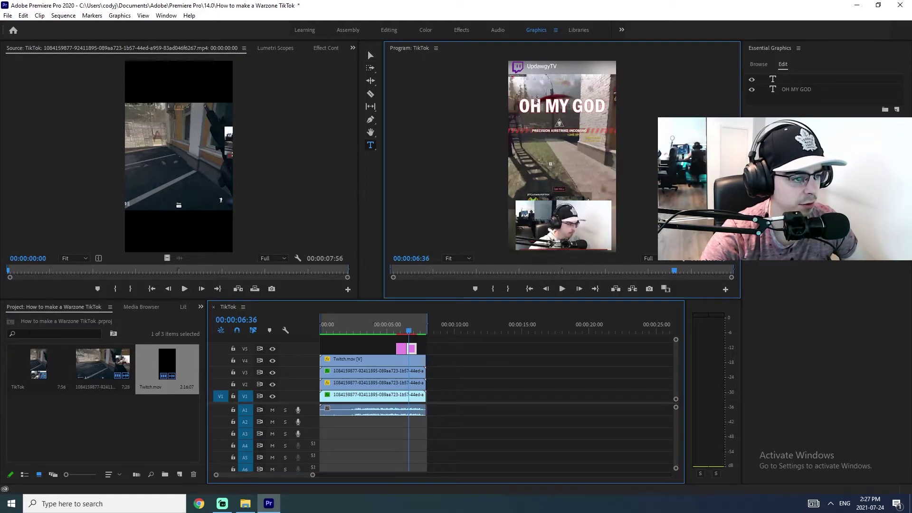
{"action": "type", "text": "HE'S"}
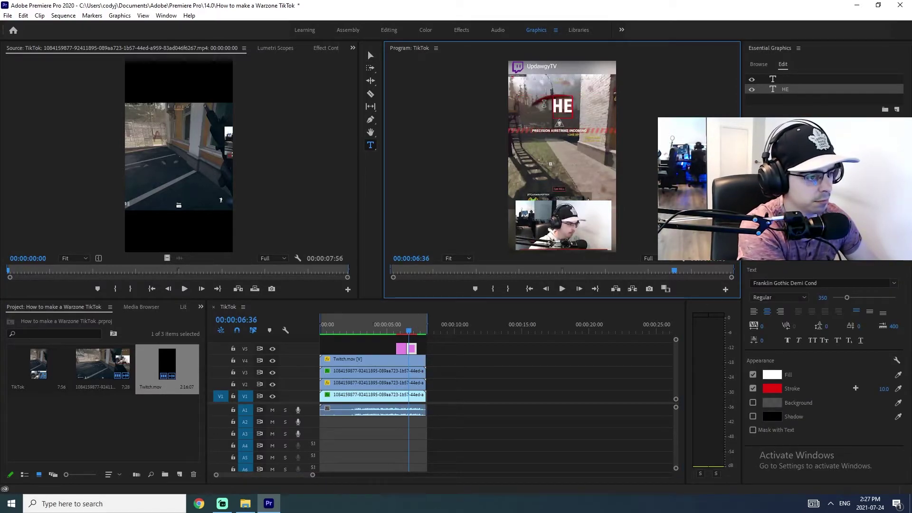
{"action": "key", "text": "BackSpace"}
{"action": "key", "text": "BackSpace"}
{"action": "type", "text": "S"}
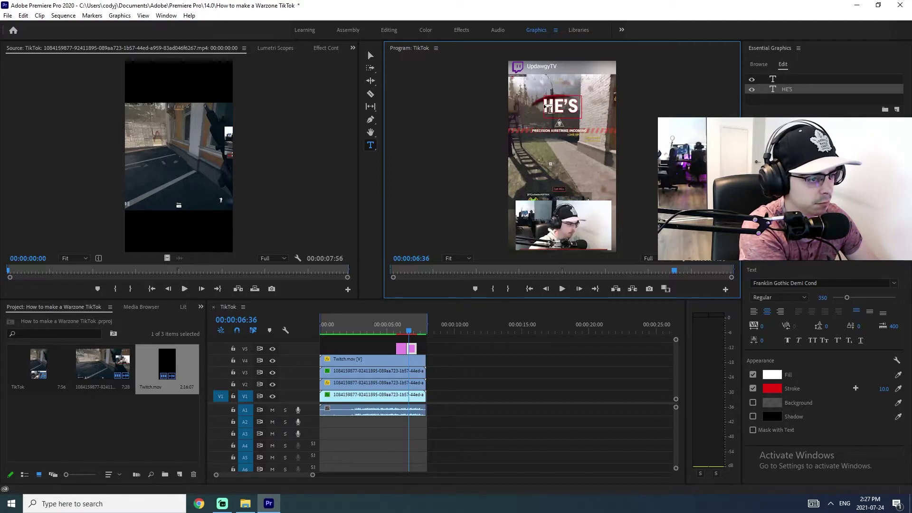
{"action": "type", "text": " NASTY"}
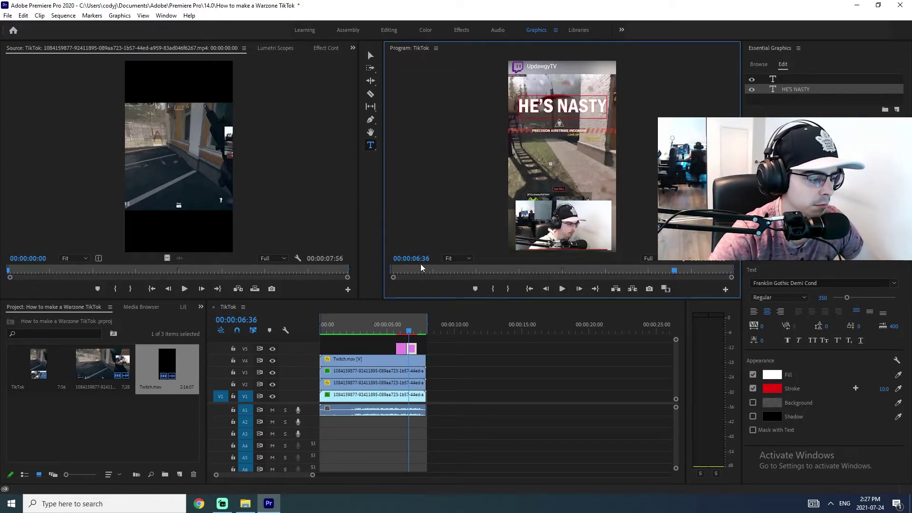
Step: Paste a third caption clip on V5 right after the HE'S NASTY caption
{"action": "left_click_drag", "start_coordinate": [408, 332], "coordinate": [418, 332]}
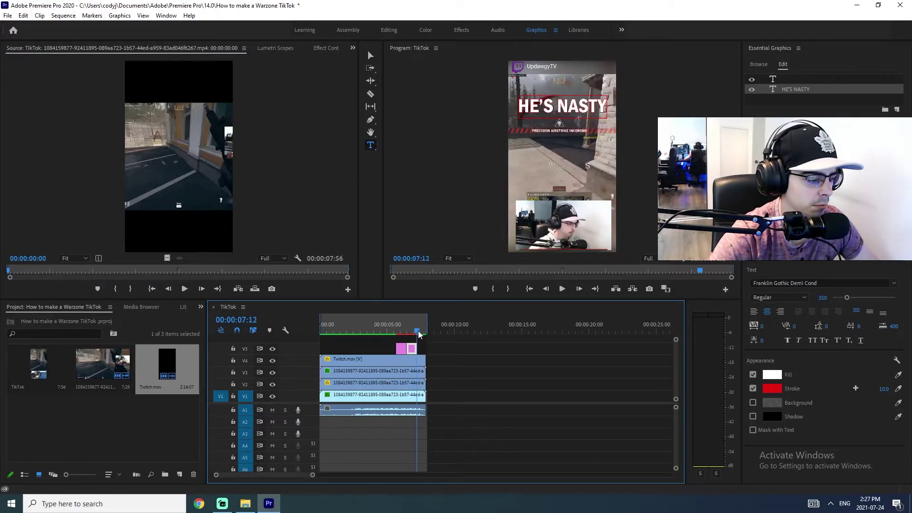
{"action": "left_click", "coordinate": [441, 331]}
{"action": "key", "text": "ctrl+v"}
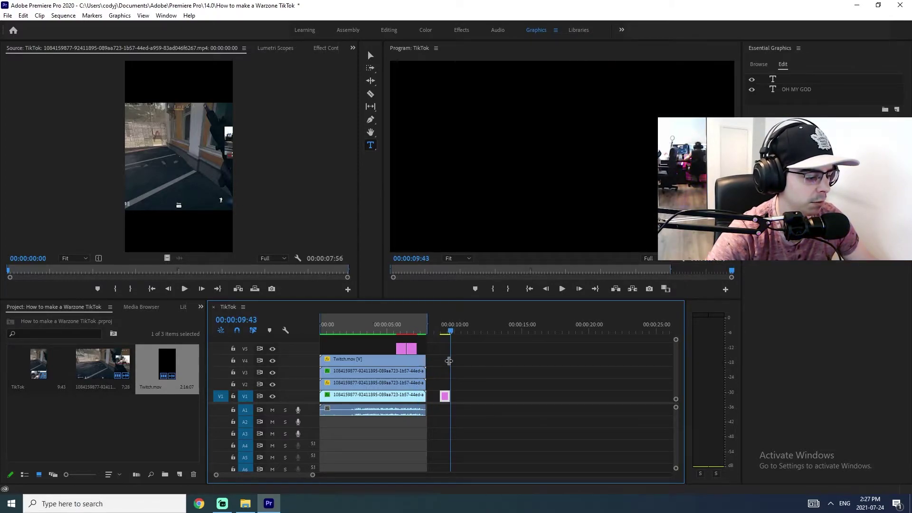
{"action": "left_click_drag", "start_coordinate": [444, 396], "coordinate": [421, 348]}
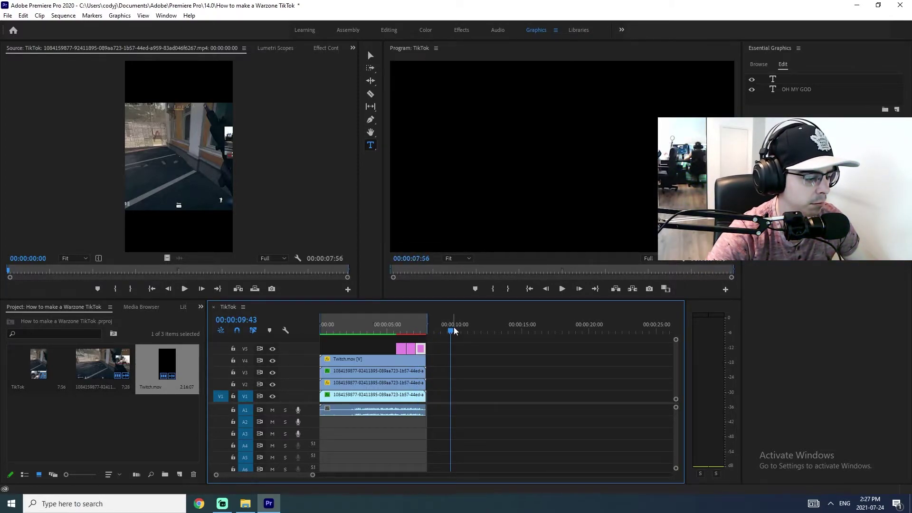
{"action": "left_click", "coordinate": [419, 332]}
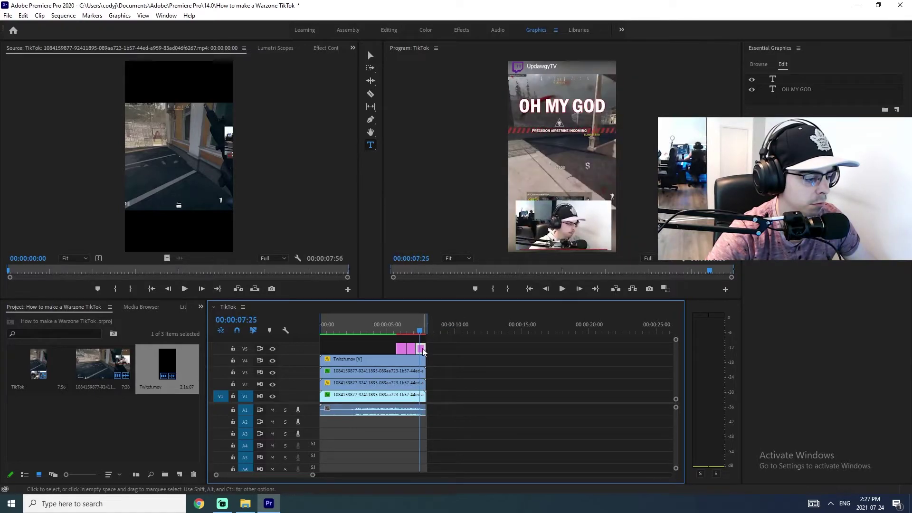
Step: Retype the third caption as 'WHAT'S HIS NAME?!'
{"action": "left_click", "coordinate": [536, 107]}
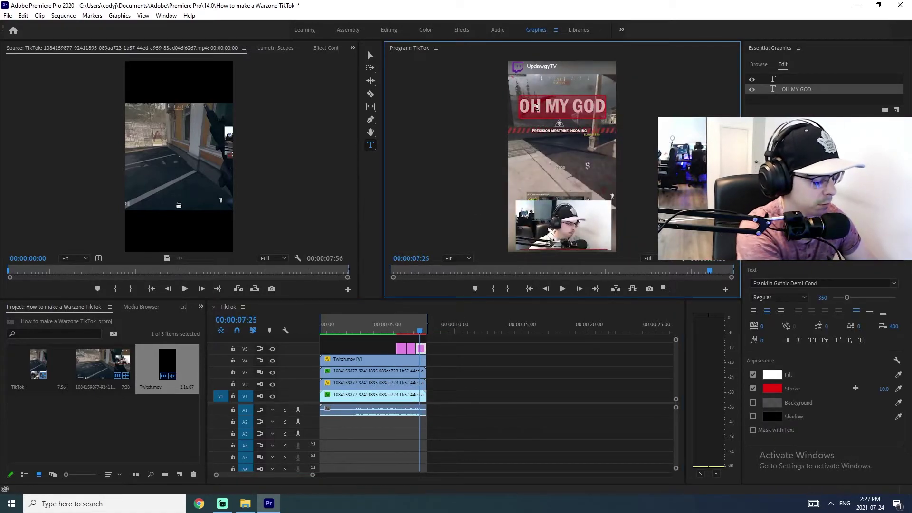
{"action": "type", "text": "What's"}
{"action": "key", "text": "BackSpace"}
{"action": "key", "text": "BackSpace"}
{"action": "key", "text": "BackSpace"}
{"action": "key", "text": "BackSpace"}
{"action": "key", "text": "BackSpace"}
{"action": "type", "text": "H"}
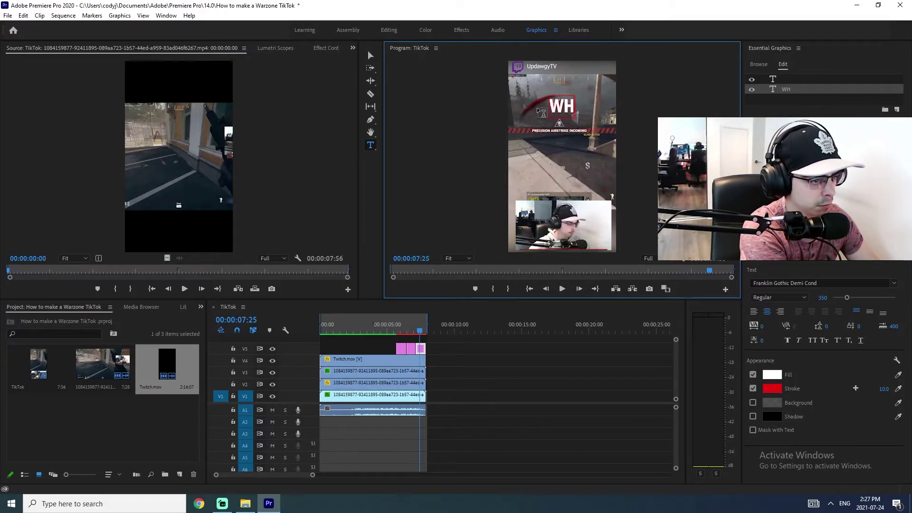
{"action": "type", "text": "AT's GH"}
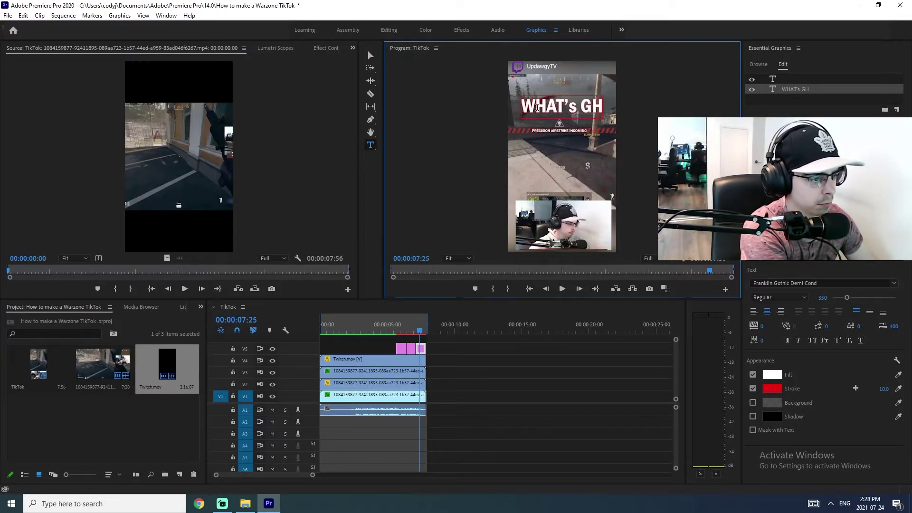
{"action": "key", "text": "BackSpace"}
{"action": "key", "text": "BackSpace"}
{"action": "key", "text": "BackSpace"}
{"action": "key", "text": "BackSpace"}
{"action": "type", "text": "S G"}
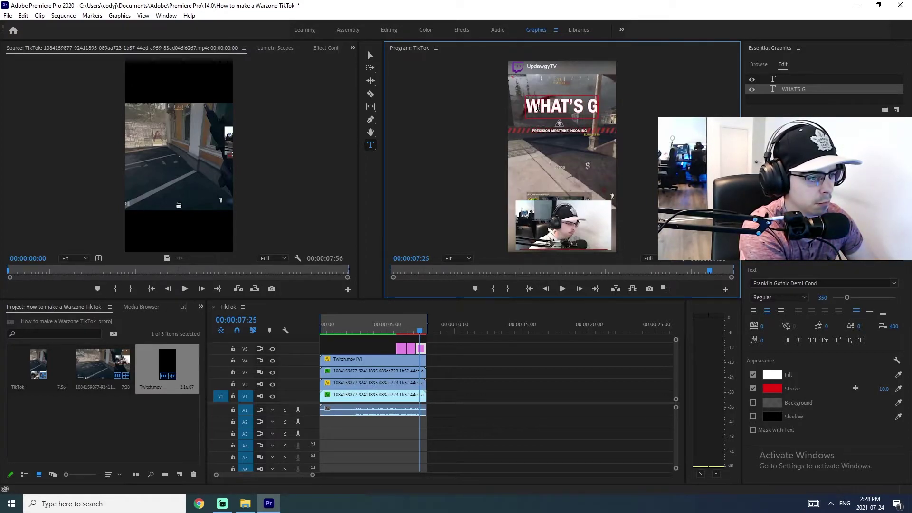
{"action": "key", "text": "BackSpace"}
{"action": "type", "text": "HI"}
{"action": "key", "text": "BackSpace"}
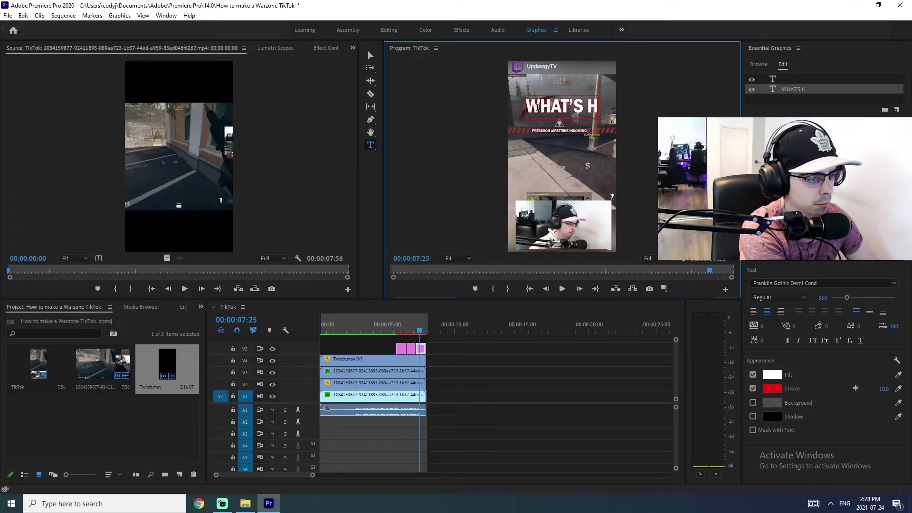
{"action": "type", "text": "IS"}
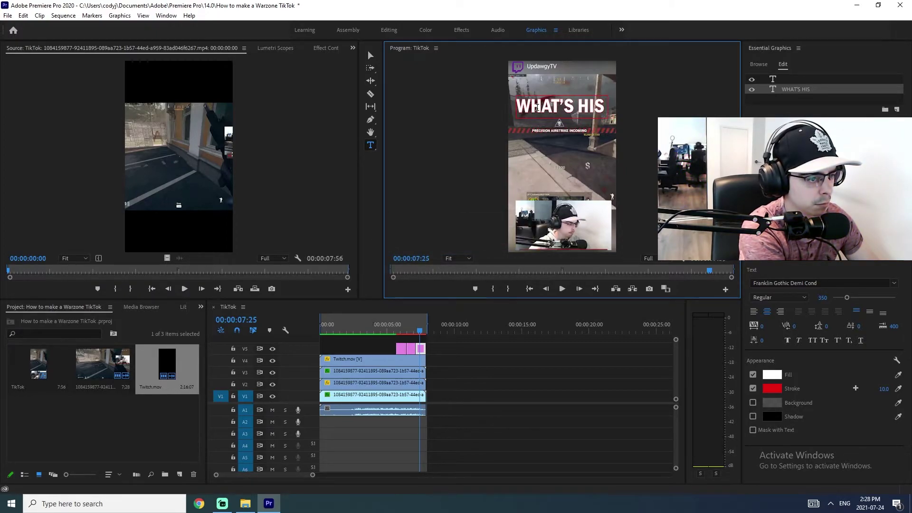
{"action": "type", "text": " Na"}
{"action": "key", "text": "BackSpace"}
{"action": "type", "text": "AME?!"}
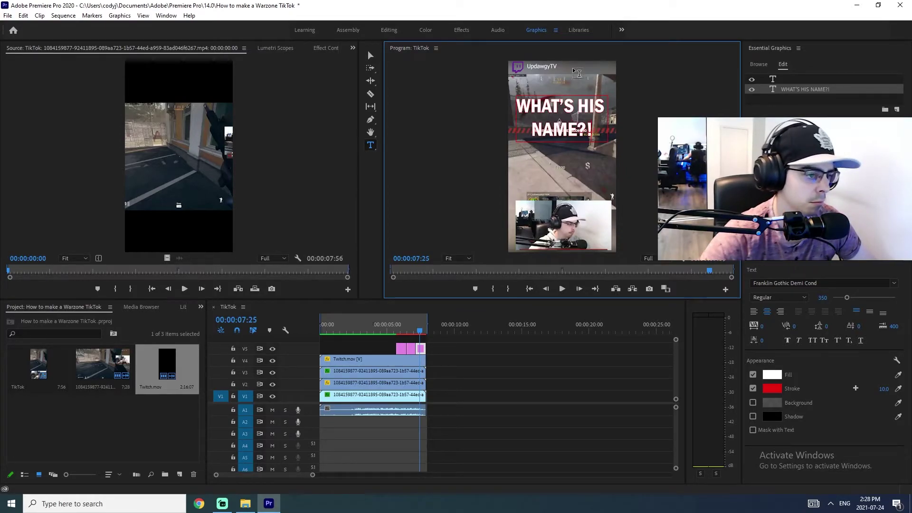
Step: Play the three captions back from just before OH MY GOD
{"action": "left_click", "coordinate": [370, 56]}
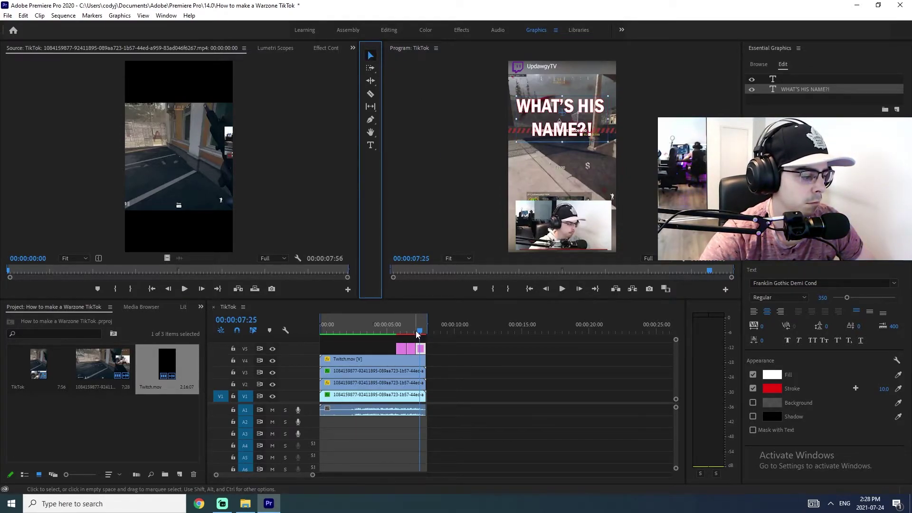
{"action": "left_click", "coordinate": [391, 324]}
{"action": "key", "text": "space"}
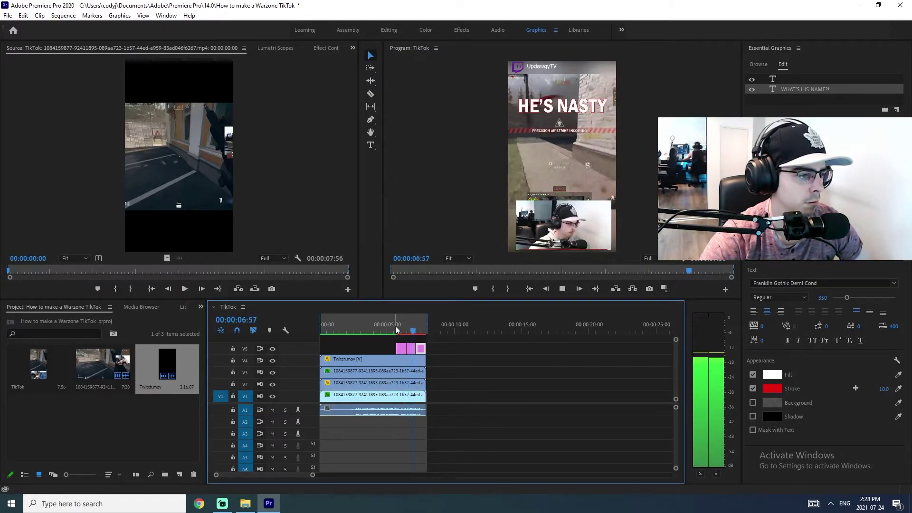
{"action": "key", "text": "space"}
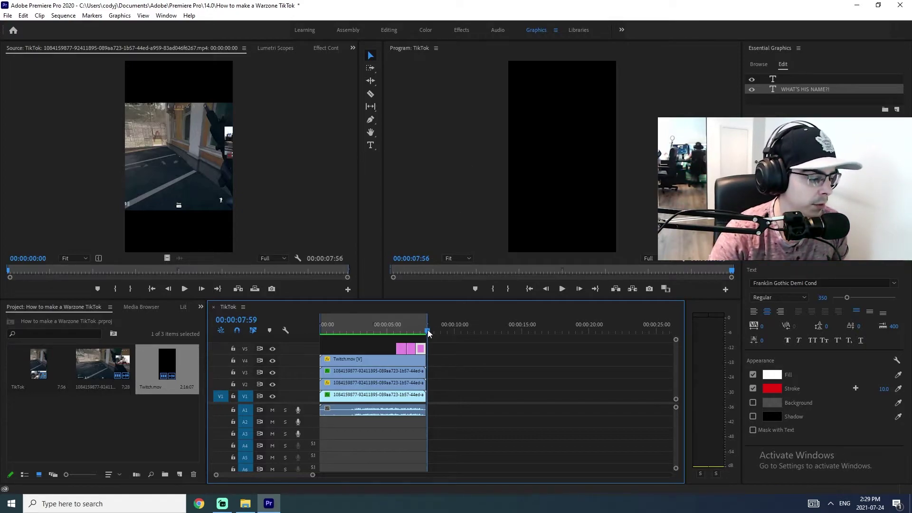
Step: Set the In point at 00:00:08:49, just past the first clip
{"action": "left_click_drag", "start_coordinate": [427, 333], "coordinate": [439, 332]}
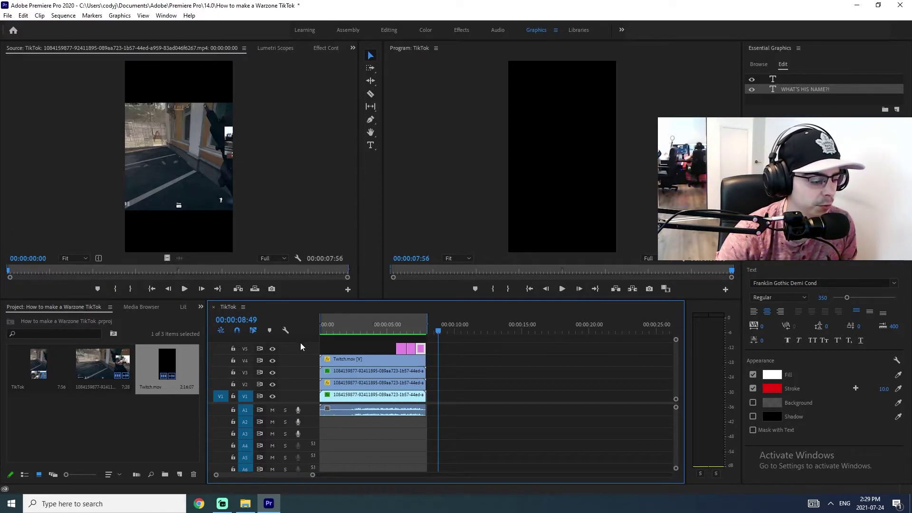
{"action": "left_click", "coordinate": [492, 289]}
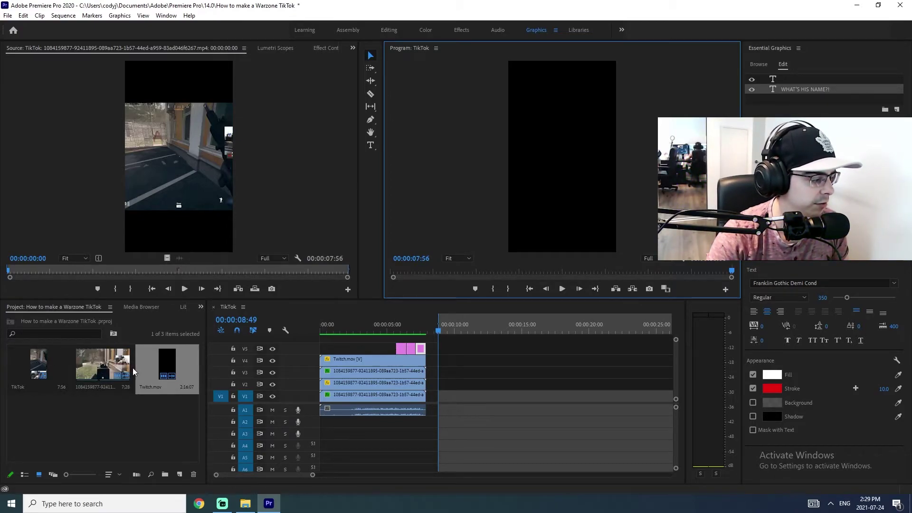
Step: Place the gameplay recording on V1–V4 at 00:00:08:49, then select the first Twitch.mov overlay
{"action": "left_click", "coordinate": [95, 366]}
{"action": "double_click", "coordinate": [95, 365]}
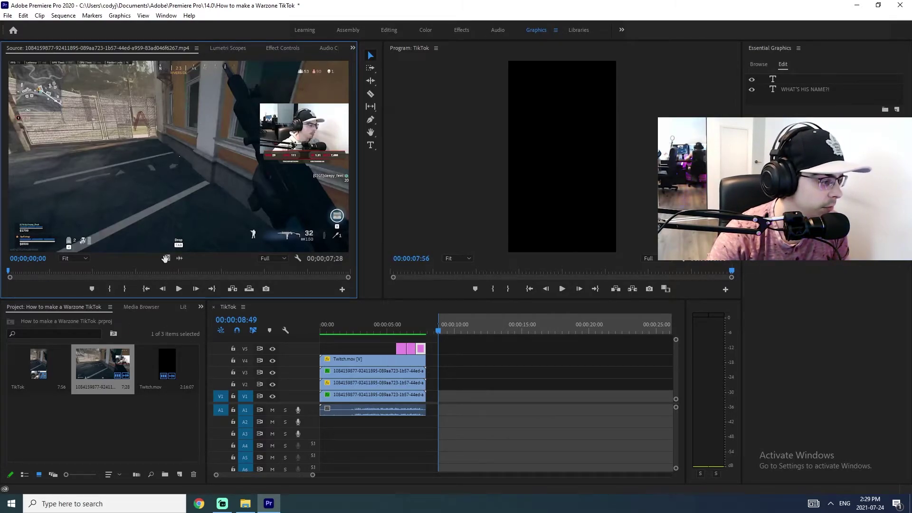
{"action": "left_click_drag", "start_coordinate": [167, 258], "coordinate": [442, 389]}
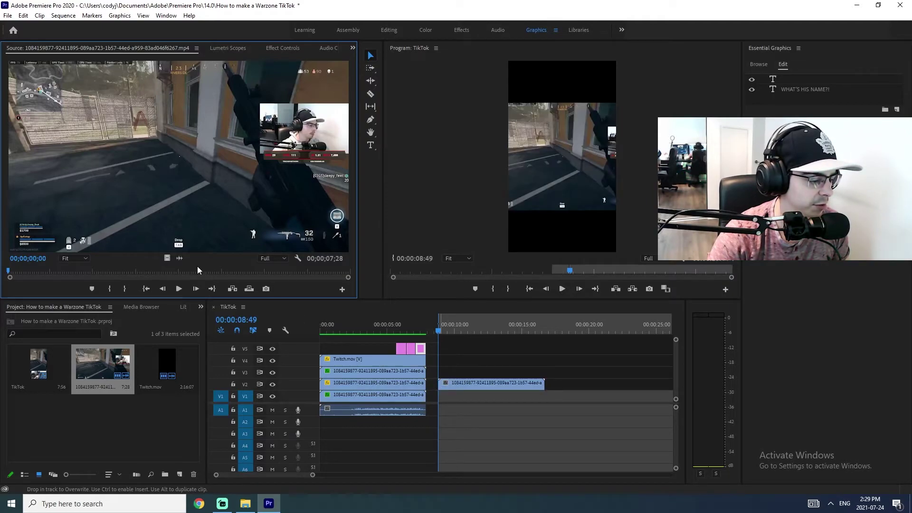
{"action": "left_click_drag", "start_coordinate": [167, 258], "coordinate": [446, 373]}
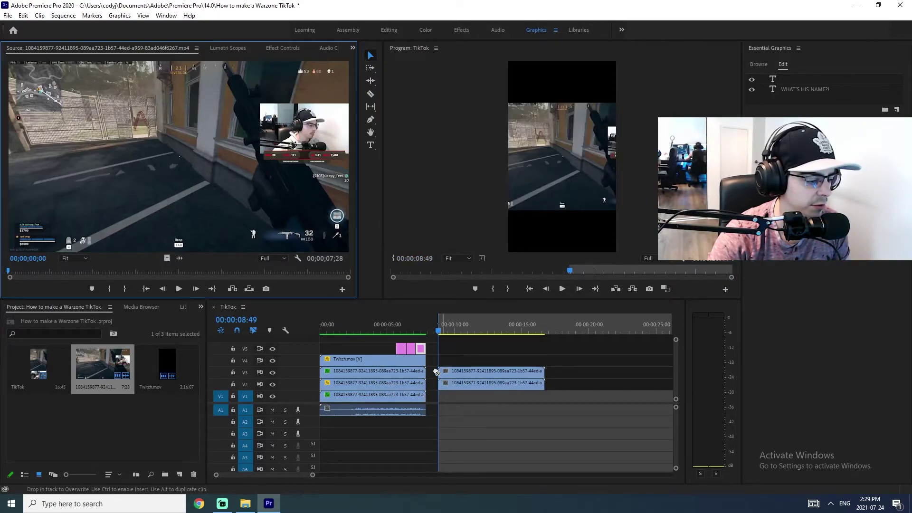
{"action": "left_click_drag", "start_coordinate": [167, 258], "coordinate": [444, 360]}
{"action": "left_click_drag", "start_coordinate": [166, 257], "coordinate": [440, 412]}
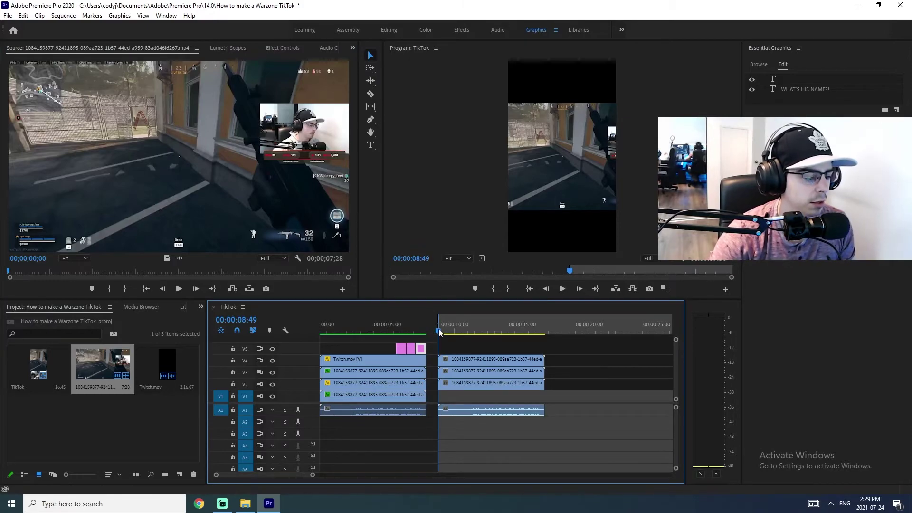
{"action": "left_click", "coordinate": [397, 361]}
Step: Copy the Twitch.mov overlay's Motion settings onto the second clip's top layer
{"action": "left_click", "coordinate": [285, 49]}
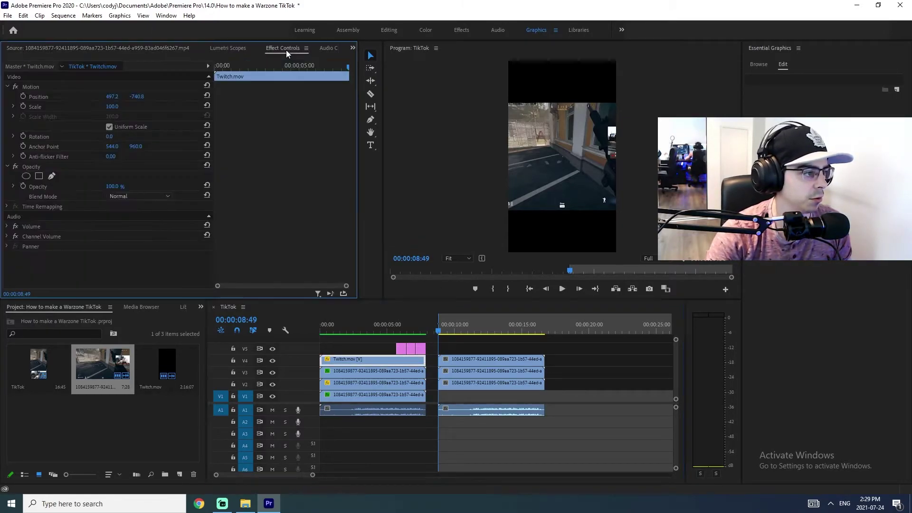
{"action": "right_click", "coordinate": [55, 89]}
{"action": "left_click", "coordinate": [71, 144]}
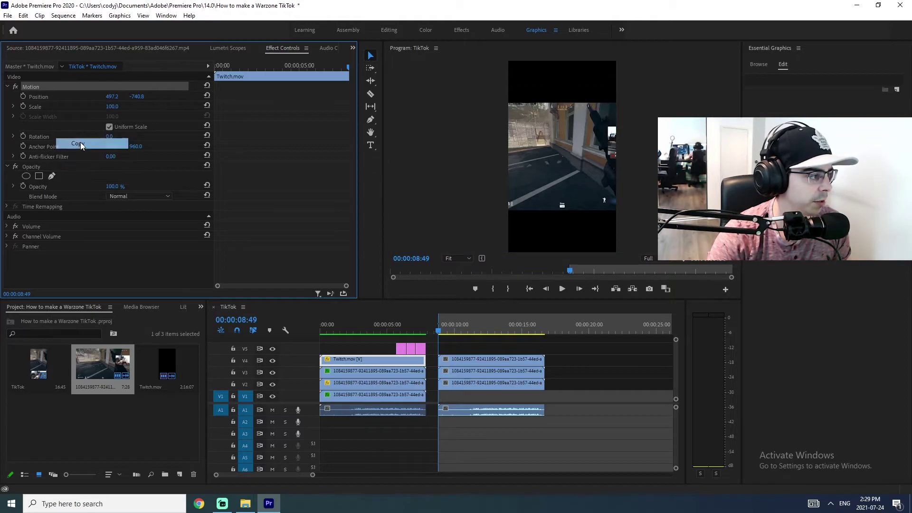
{"action": "left_click", "coordinate": [491, 360]}
{"action": "key", "text": "ctrl+v"}
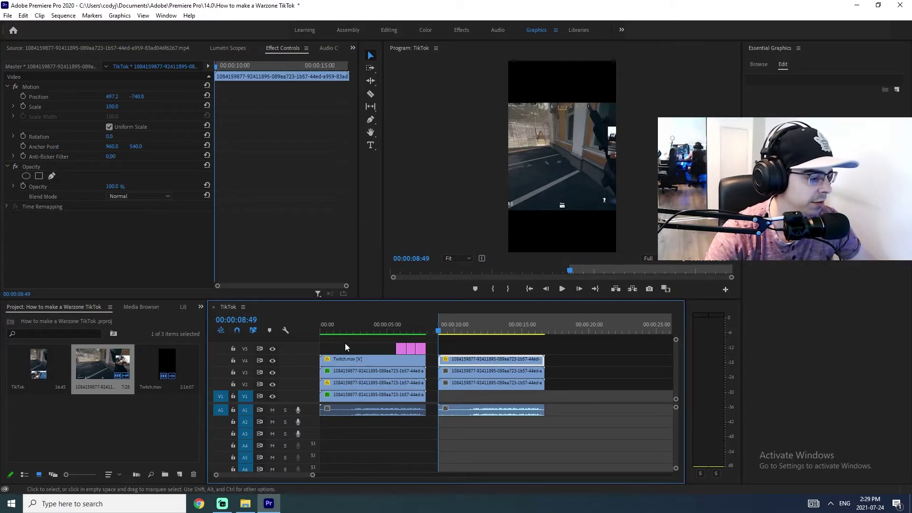
Step: Copy the facecam layer's Motion and Crop onto the second clip's V3 layer
{"action": "left_click", "coordinate": [352, 360]}
{"action": "left_click", "coordinate": [376, 327]}
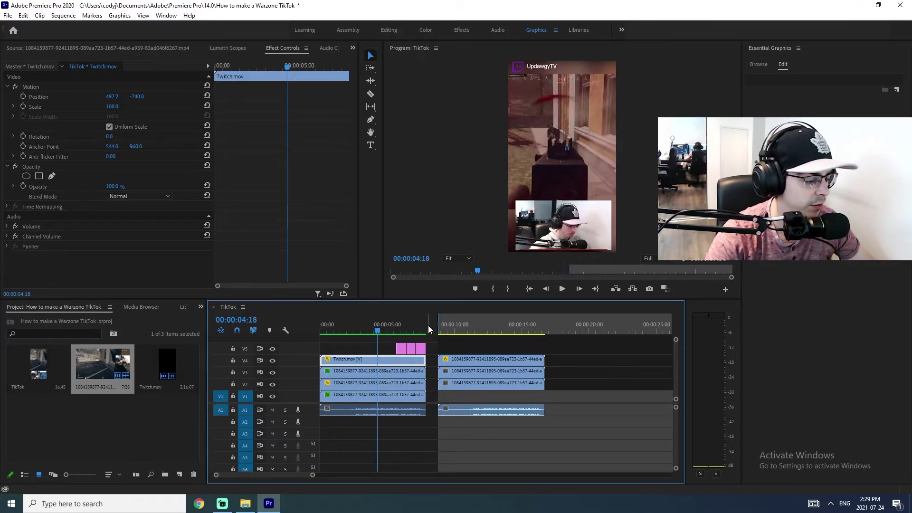
{"action": "left_click", "coordinate": [374, 371]}
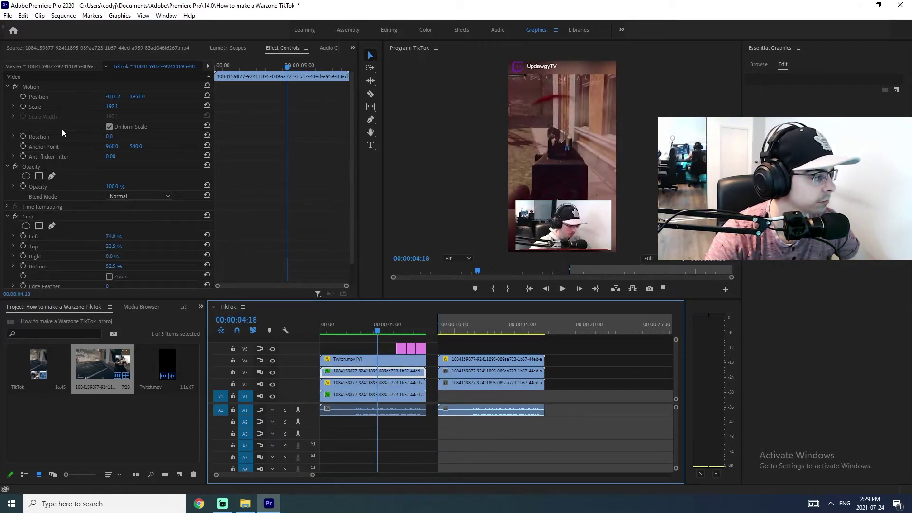
{"action": "right_click", "coordinate": [33, 88]}
{"action": "left_click", "coordinate": [56, 145]}
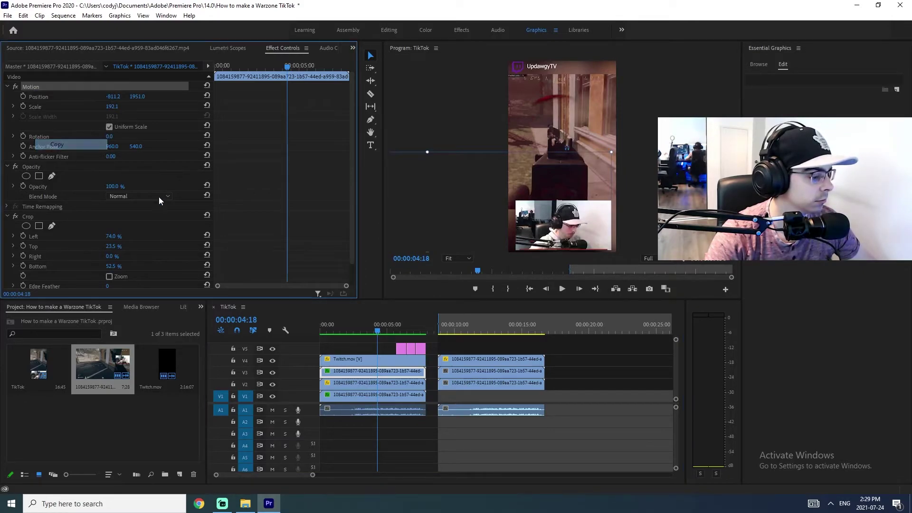
{"action": "left_click", "coordinate": [457, 373]}
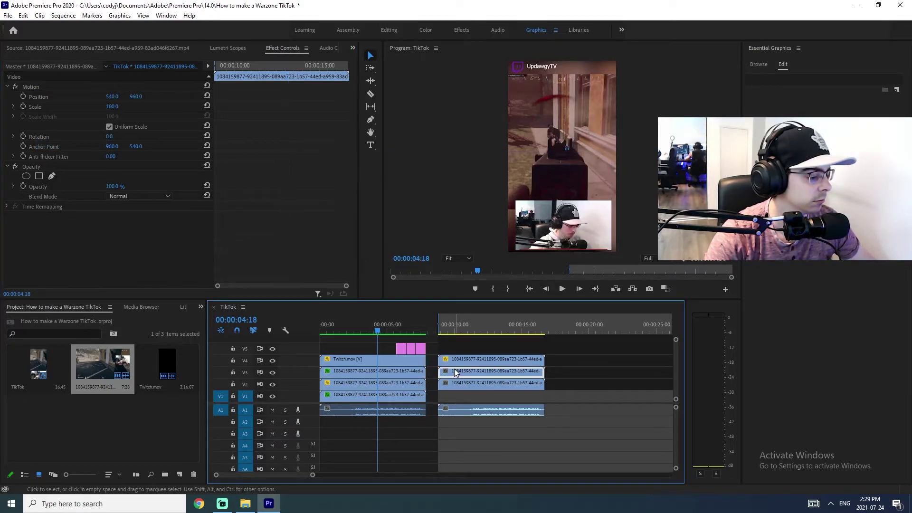
{"action": "left_click", "coordinate": [361, 372]}
{"action": "right_click", "coordinate": [33, 216]}
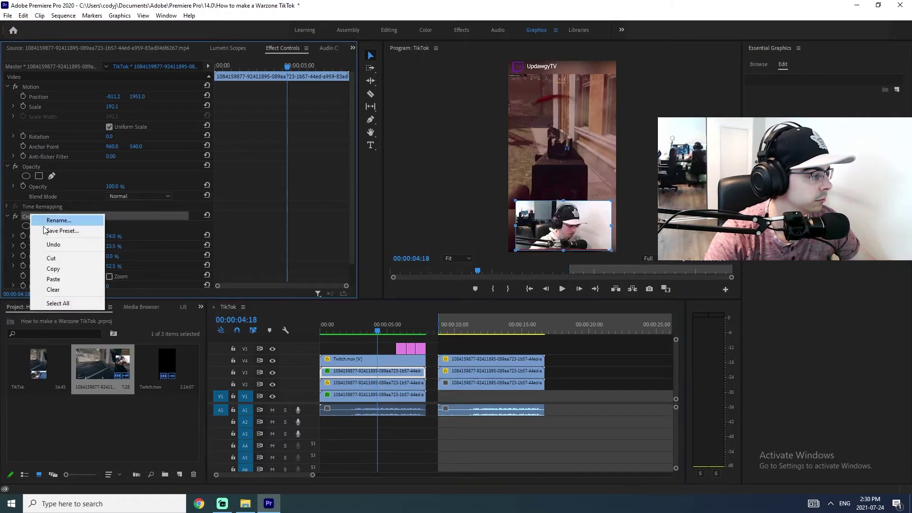
{"action": "left_click", "coordinate": [71, 268]}
{"action": "left_click", "coordinate": [465, 373]}
{"action": "key", "text": "ctrl+v"}
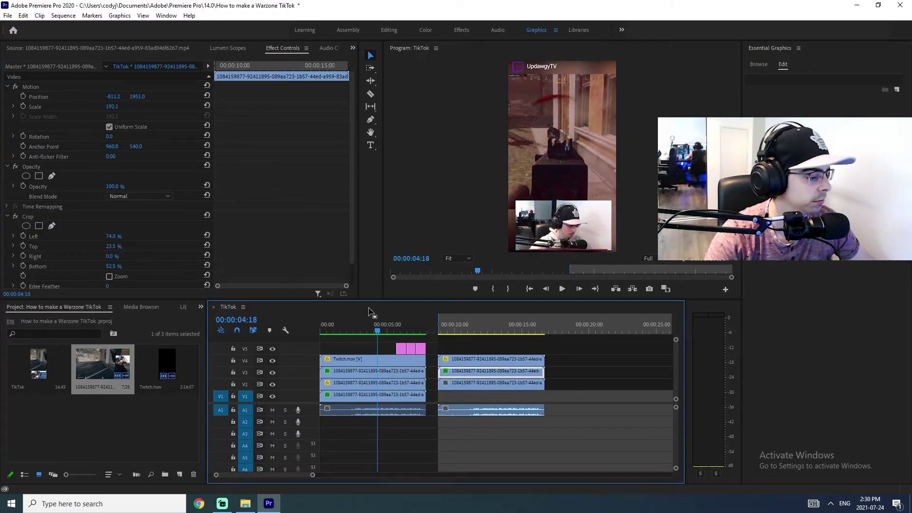
Step: Copy the V2 gameplay layer's Motion onto the second clip's V2 layer and preview the result
{"action": "left_click", "coordinate": [365, 373]}
{"action": "scroll", "coordinate": [108, 215], "scroll_direction": "down", "scroll_amount": 1}
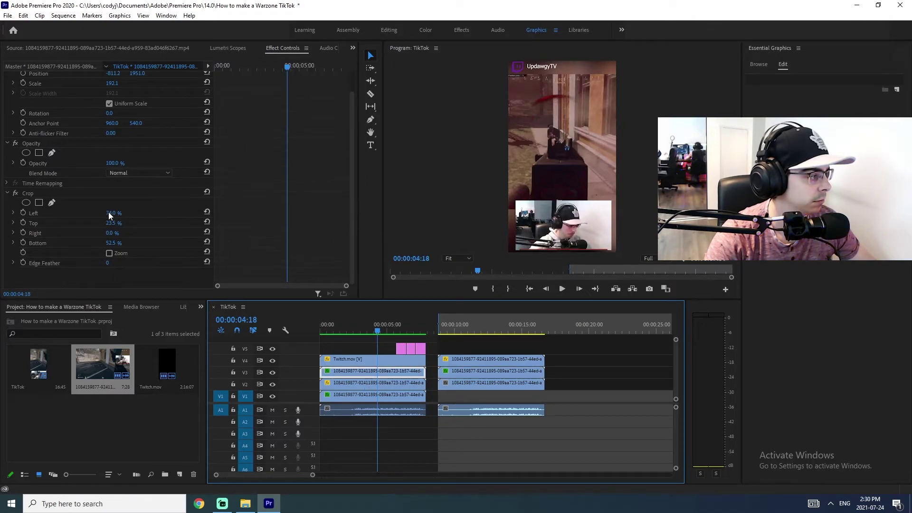
{"action": "left_click", "coordinate": [372, 382]}
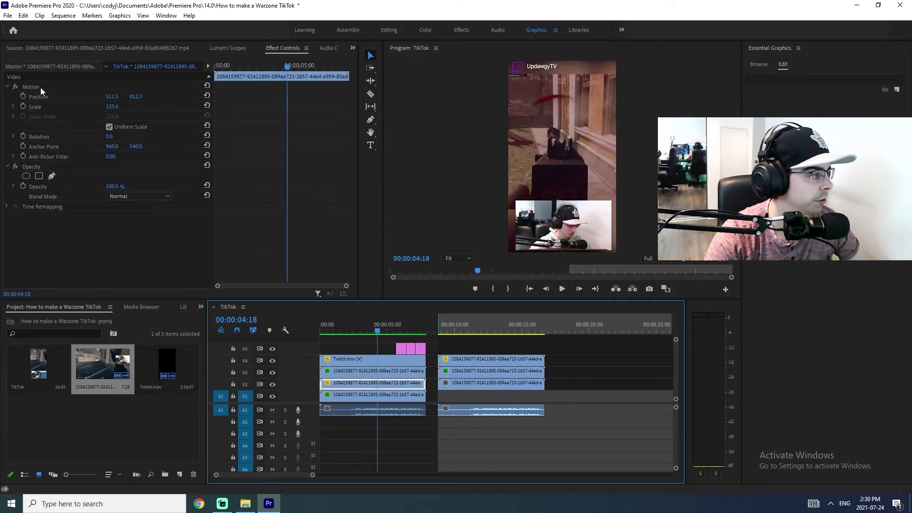
{"action": "right_click", "coordinate": [41, 89]}
{"action": "left_click", "coordinate": [57, 141]}
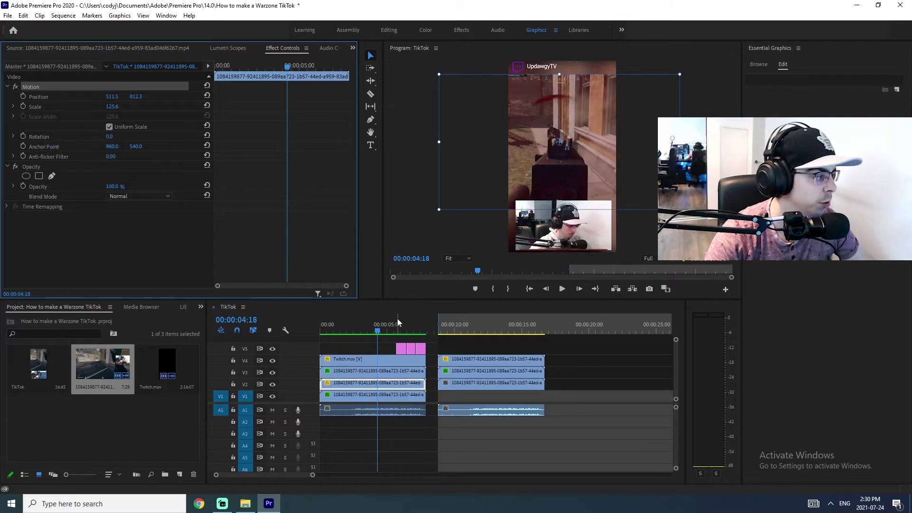
{"action": "left_click", "coordinate": [496, 383]}
{"action": "key", "text": "ctrl+v"}
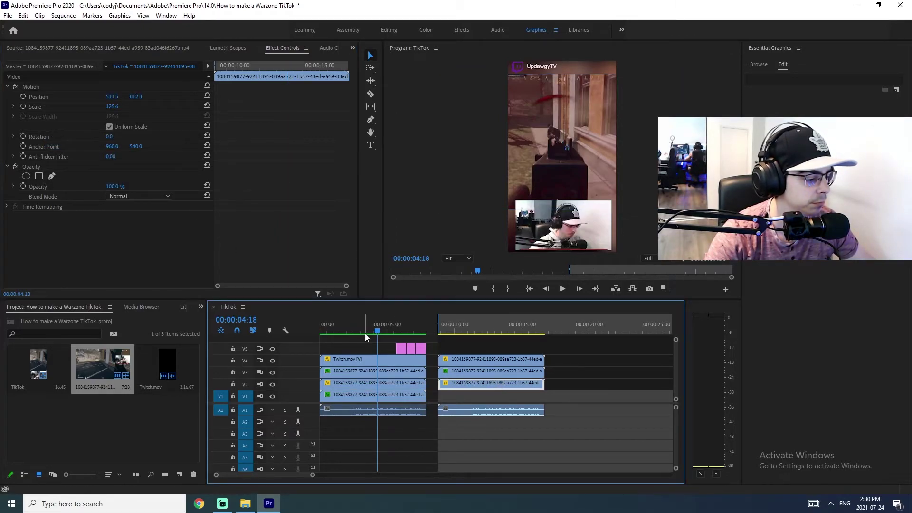
{"action": "left_click", "coordinate": [382, 395]}
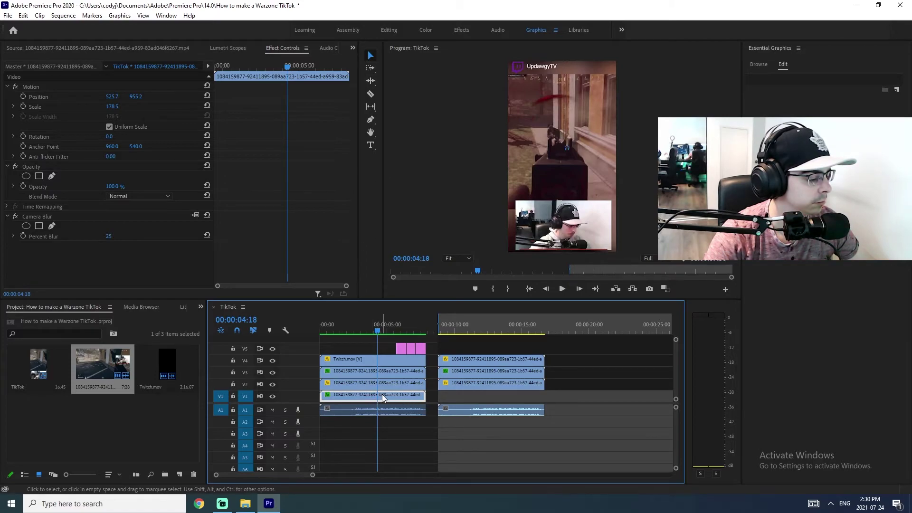
{"action": "left_click_drag", "start_coordinate": [375, 328], "coordinate": [412, 336]}
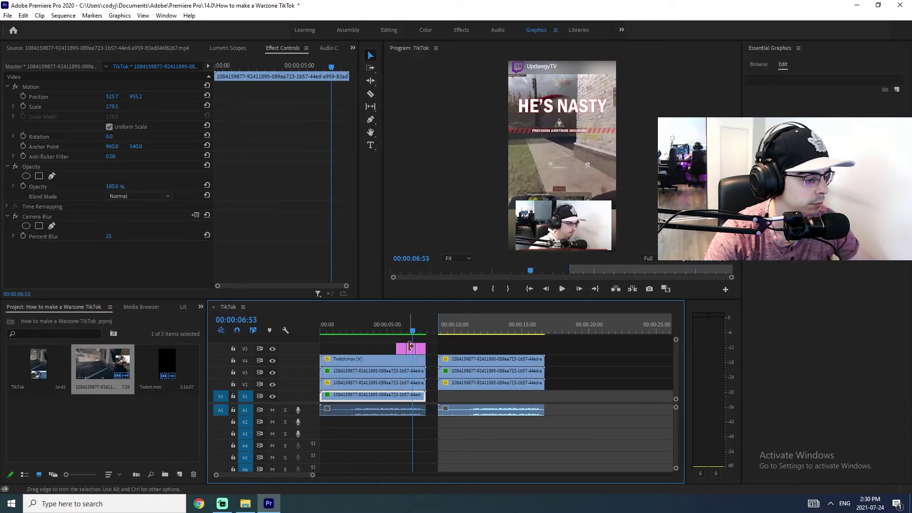
Step: Scrub into the second clip and shift its layer stack down to V1
{"action": "left_click", "coordinate": [424, 337]}
{"action": "left_click_drag", "start_coordinate": [424, 337], "coordinate": [456, 397]}
{"action": "left_click_drag", "start_coordinate": [472, 326], "coordinate": [414, 326]}
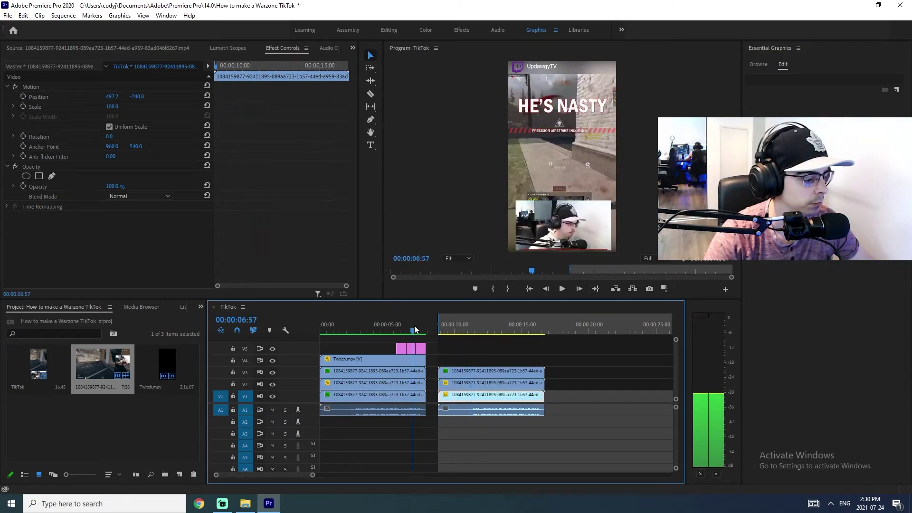
Step: Copy Motion and Camera Blur from the first clip's bottom layer to the second clip's V1 layer
{"action": "left_click", "coordinate": [411, 395]}
{"action": "right_click", "coordinate": [22, 87]}
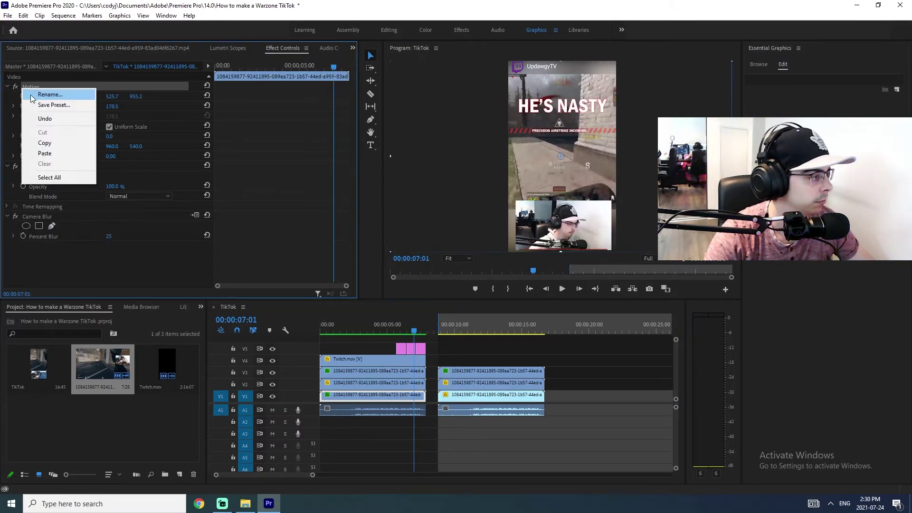
{"action": "left_click", "coordinate": [59, 144]}
{"action": "left_click", "coordinate": [458, 395]}
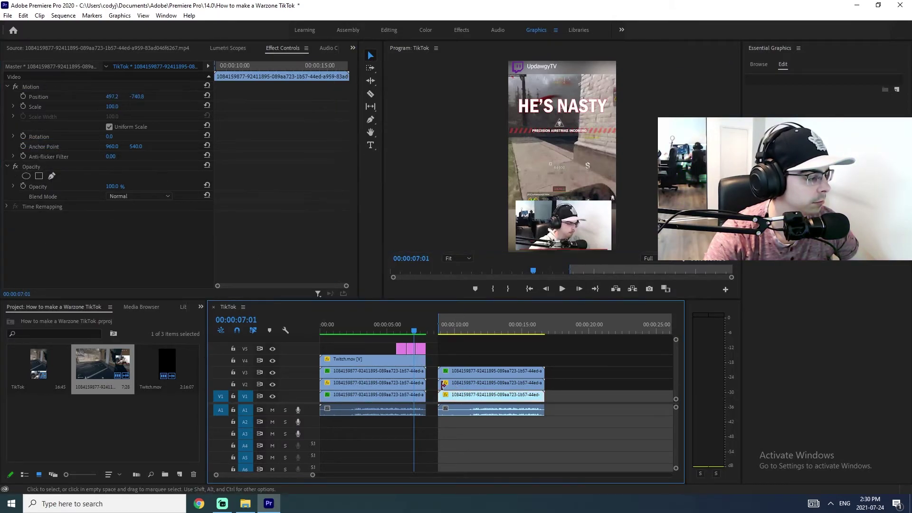
{"action": "left_click", "coordinate": [418, 395]}
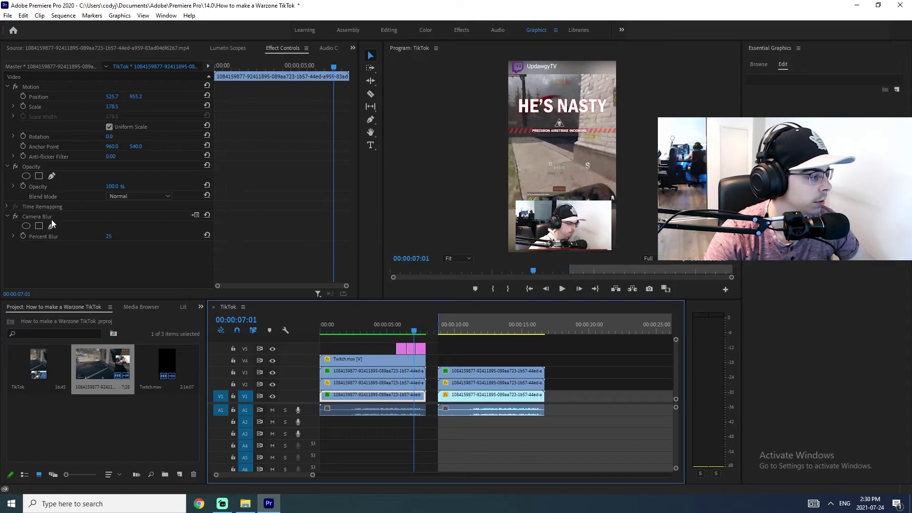
{"action": "right_click", "coordinate": [52, 220]}
{"action": "left_click", "coordinate": [75, 272]}
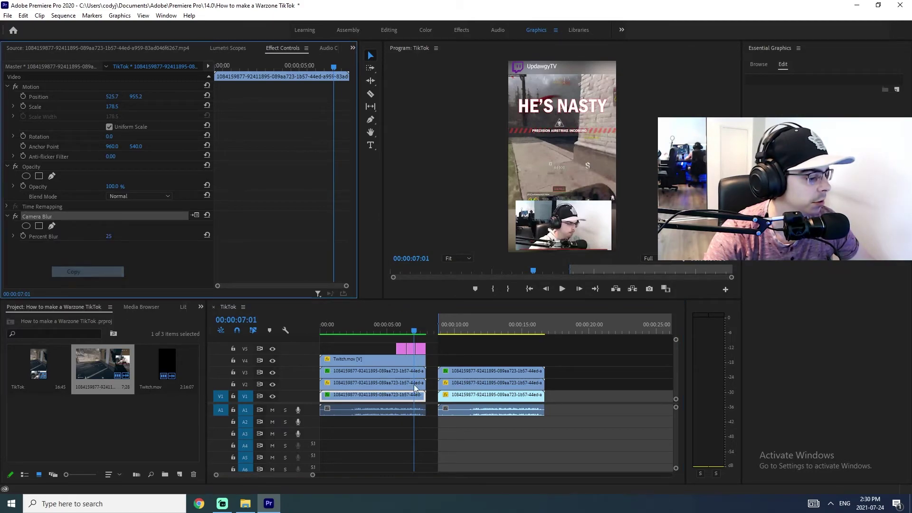
{"action": "left_click", "coordinate": [497, 395]}
{"action": "key", "text": "ctrl+v"}
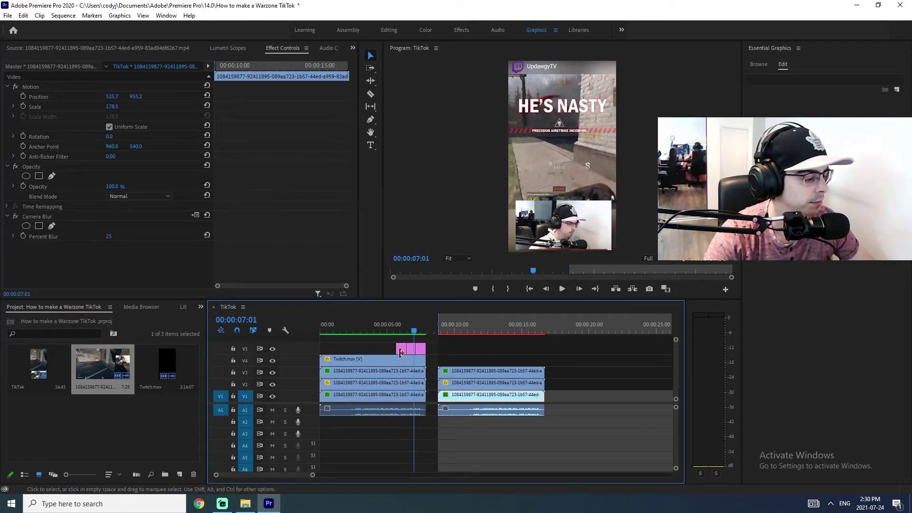
Step: Paste a copy of the Twitch.mov overlay past the second clip and move it up toward V4
{"action": "left_click", "coordinate": [384, 357]}
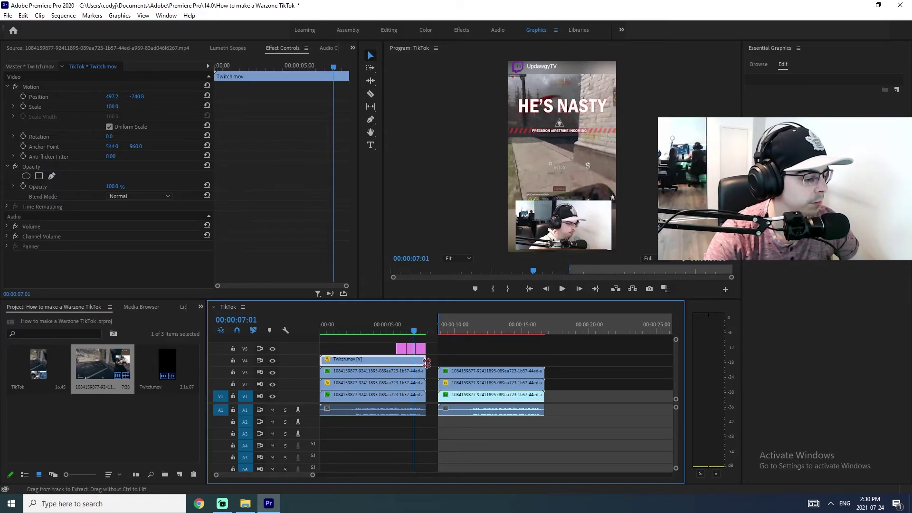
{"action": "left_click", "coordinate": [464, 362]}
{"action": "left_click_drag", "start_coordinate": [411, 330], "coordinate": [542, 332]}
{"action": "key", "text": "ctrl+v"}
{"action": "left_click_drag", "start_coordinate": [583, 398], "coordinate": [466, 360]}
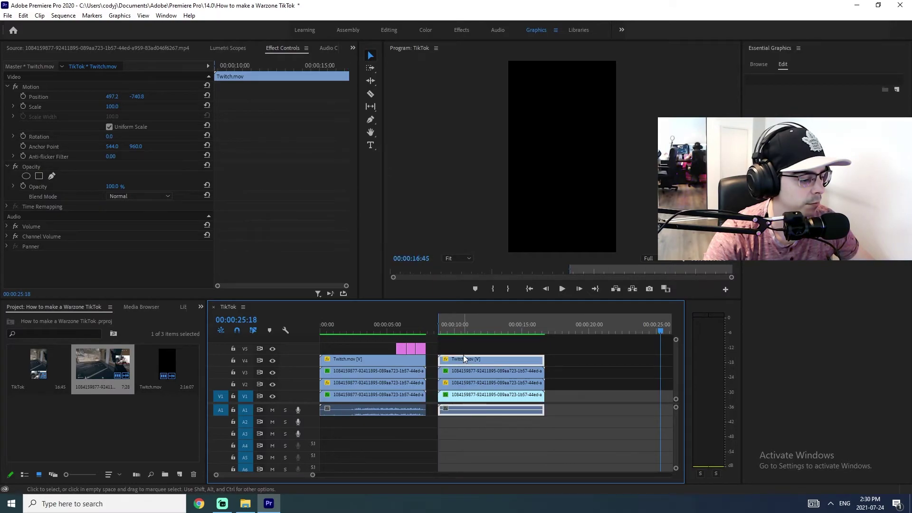
Step: Drop Twitch.mov on V4 over the second clip and play it back
{"action": "left_click", "coordinate": [441, 319]}
{"action": "key", "text": "Left"}
{"action": "key", "text": "Left"}
{"action": "key", "text": "Left"}
{"action": "key", "text": "Left"}
{"action": "key", "text": "Left"}
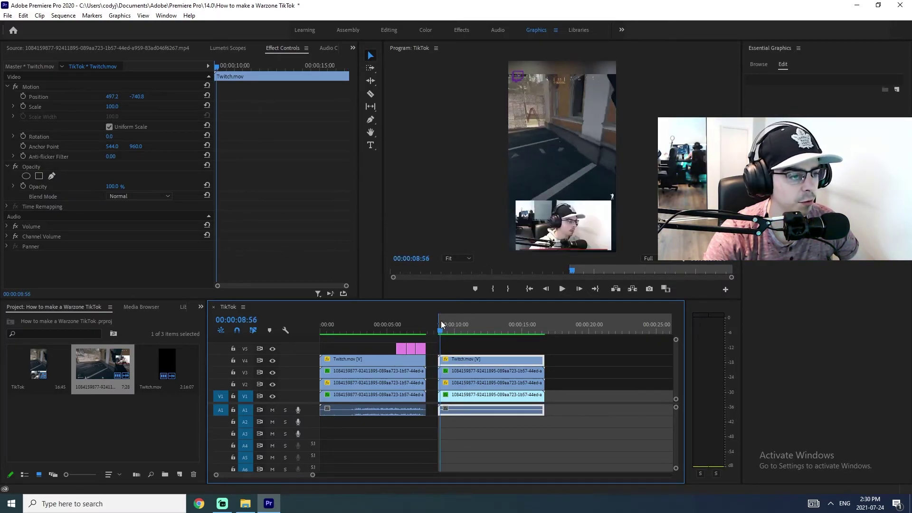
{"action": "key", "text": "space"}
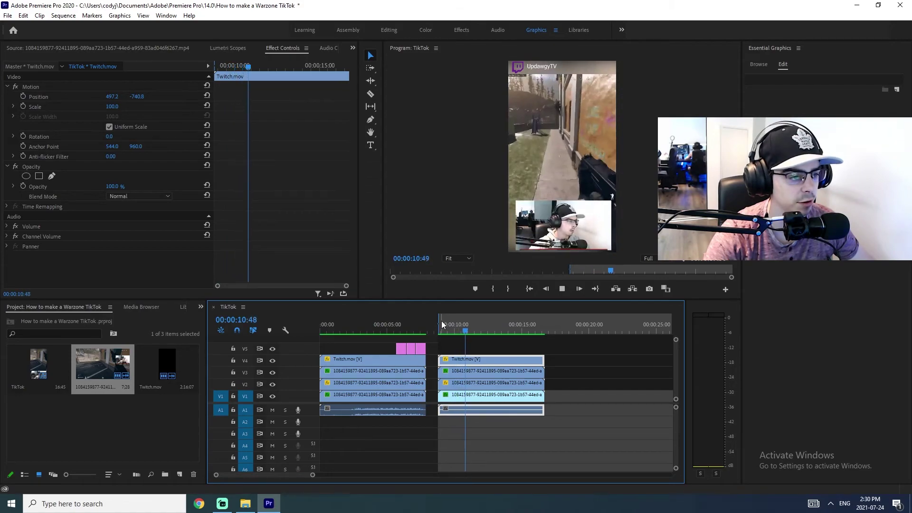
{"action": "key", "text": "space"}
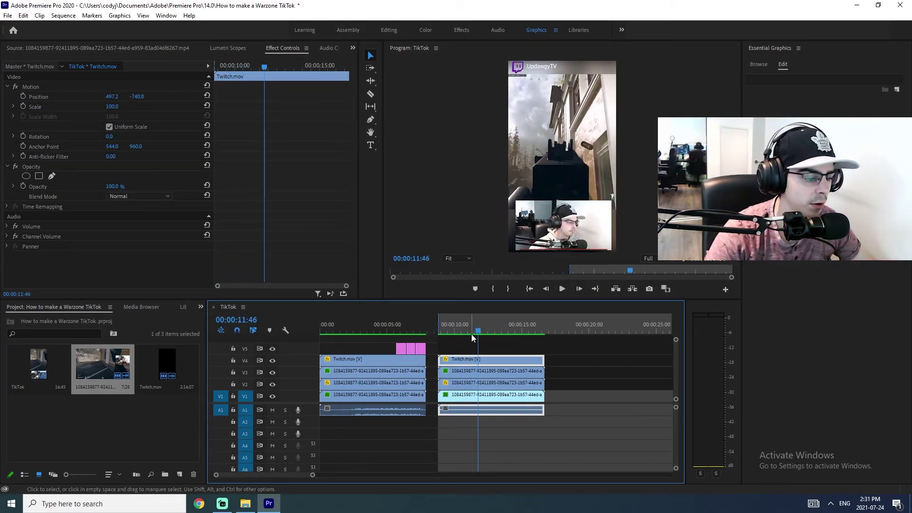
Step: Scrub the second clip from around 00:00:10:48 to its end, checking frame 00:00:15:59
{"action": "mouse_move", "coordinate": [471, 334]}
{"action": "left_mouse_down"}
{"action": "mouse_move", "coordinate": [546, 341]}
{"action": "mouse_move", "coordinate": [457, 344]}
{"action": "left_mouse_up"}
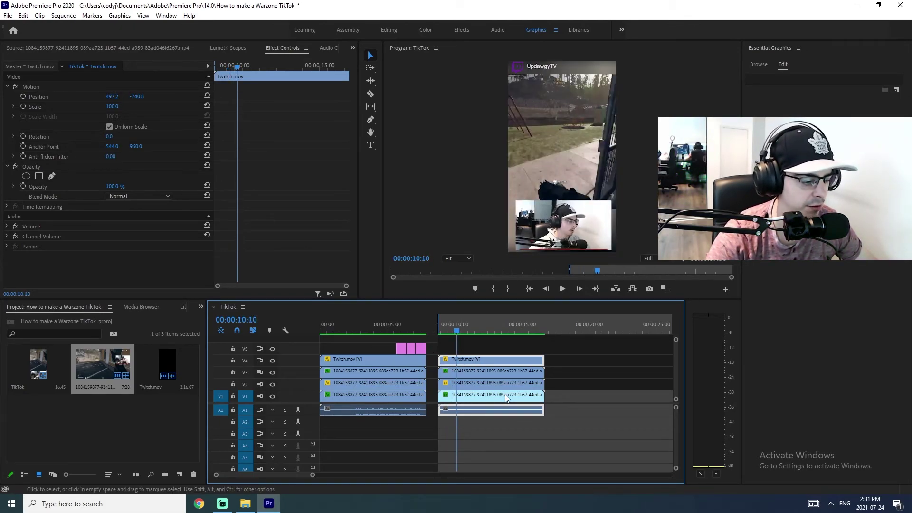
{"action": "left_click_drag", "start_coordinate": [468, 333], "coordinate": [524, 347]}
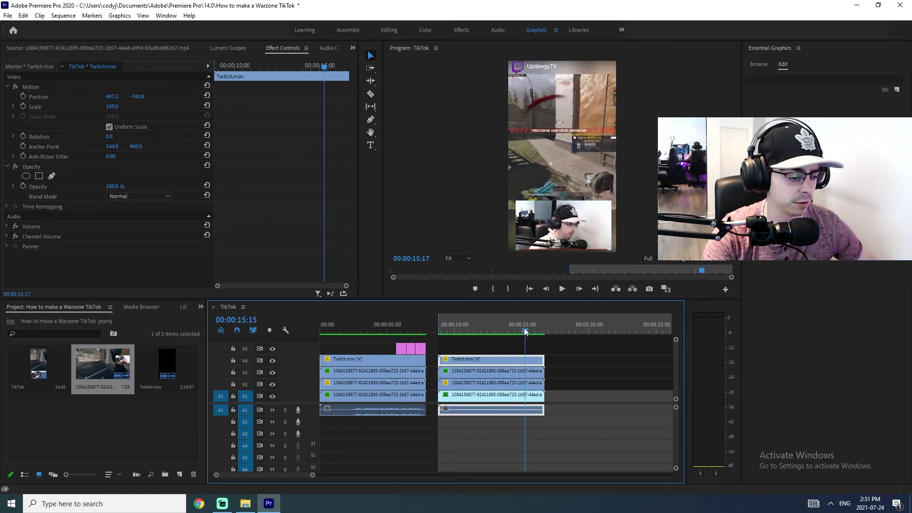
{"action": "left_click_drag", "start_coordinate": [524, 328], "coordinate": [534, 331]}
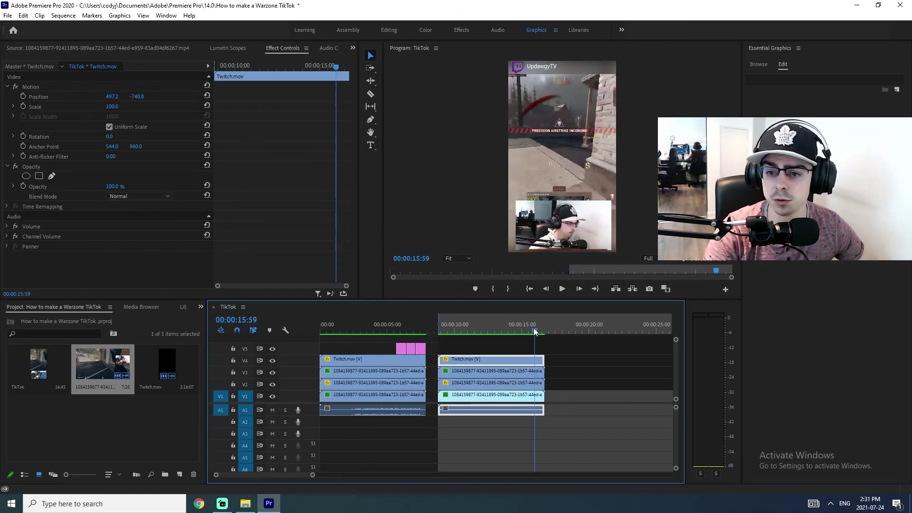